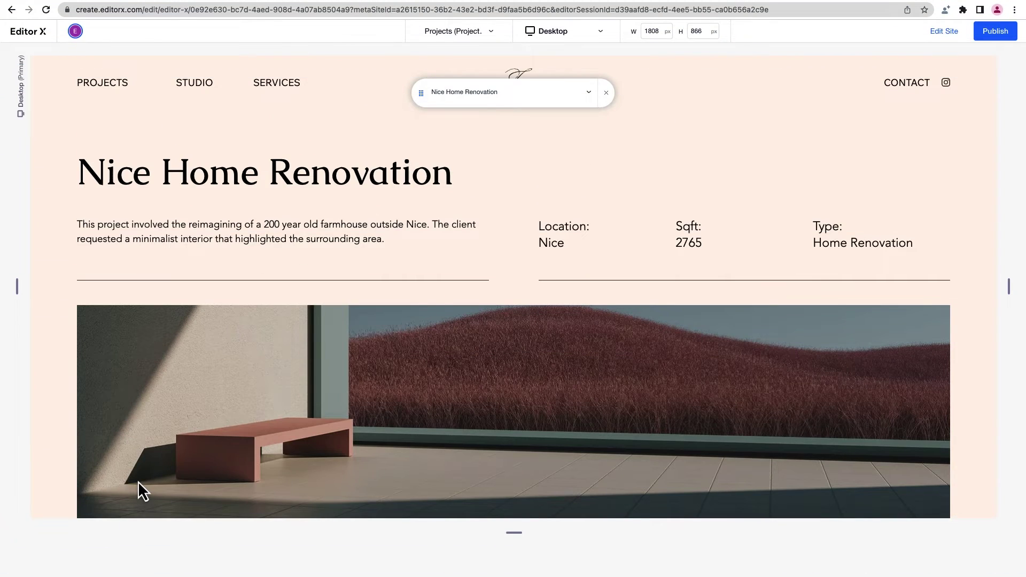
Step: Scroll through the Nice Home Renovation project page preview
scroll(138, 481, down, 3)
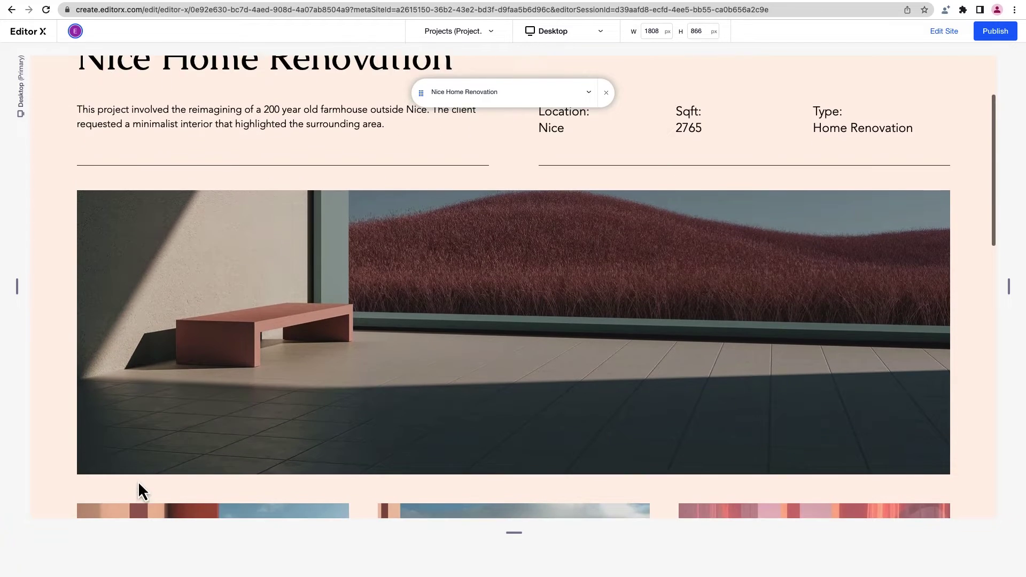
scroll(138, 483, down, 8)
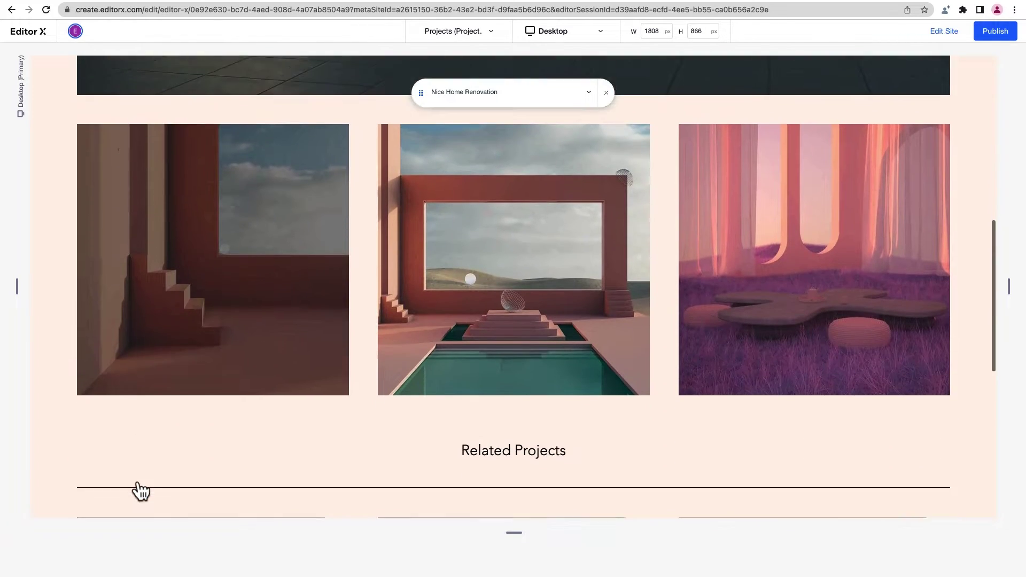
scroll(137, 481, down, 5)
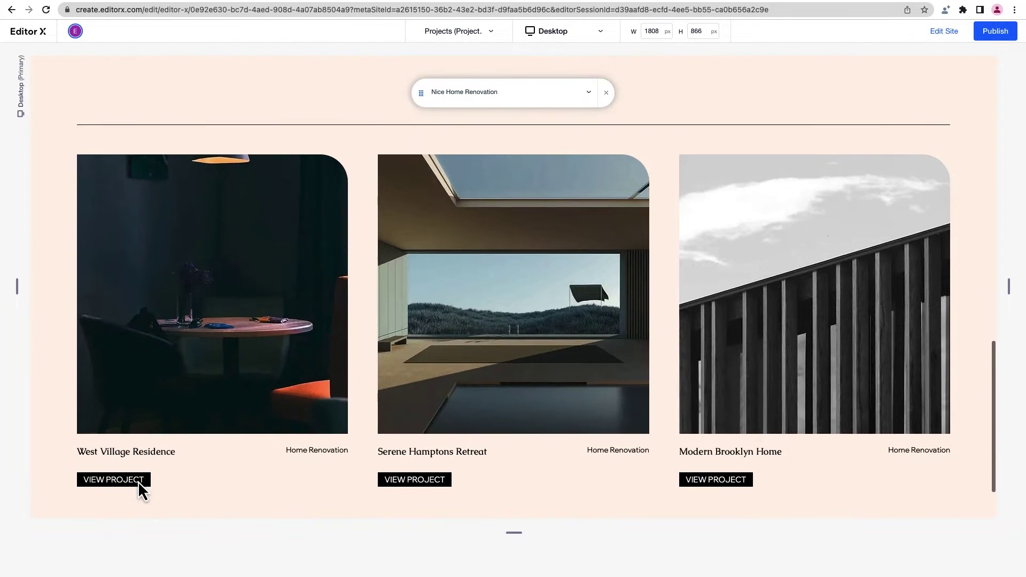
scroll(138, 481, up, 1)
scroll(138, 481, up, 15)
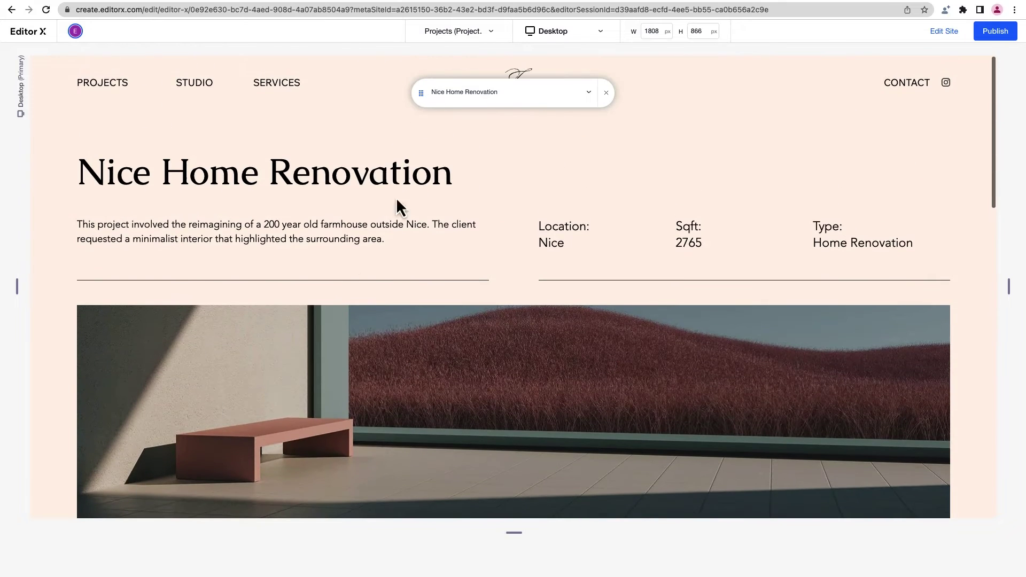
Step: Switch the preview to Serene Hamptons Retreat and scroll down to its Related Projects row
click(485, 96)
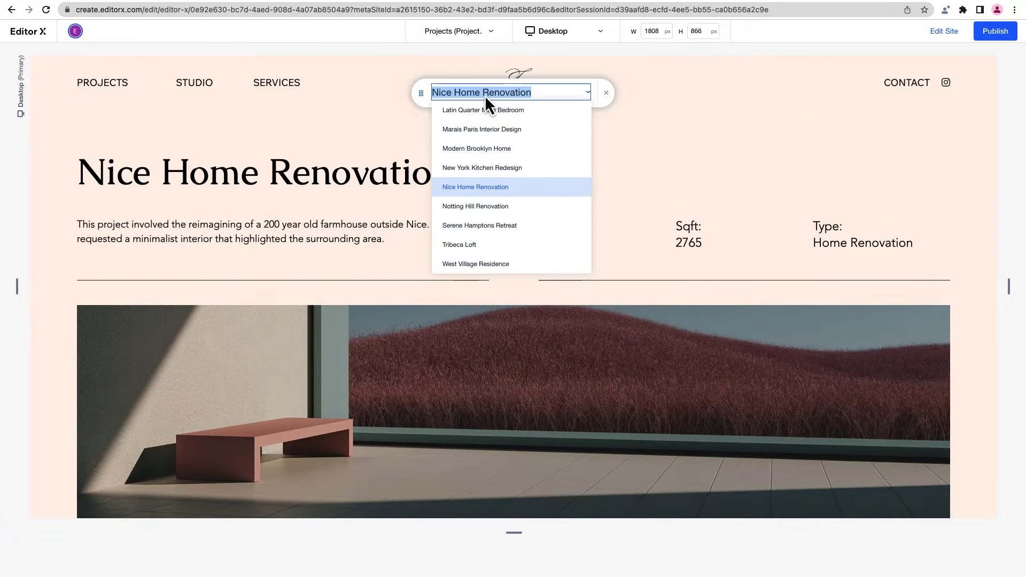
click(493, 227)
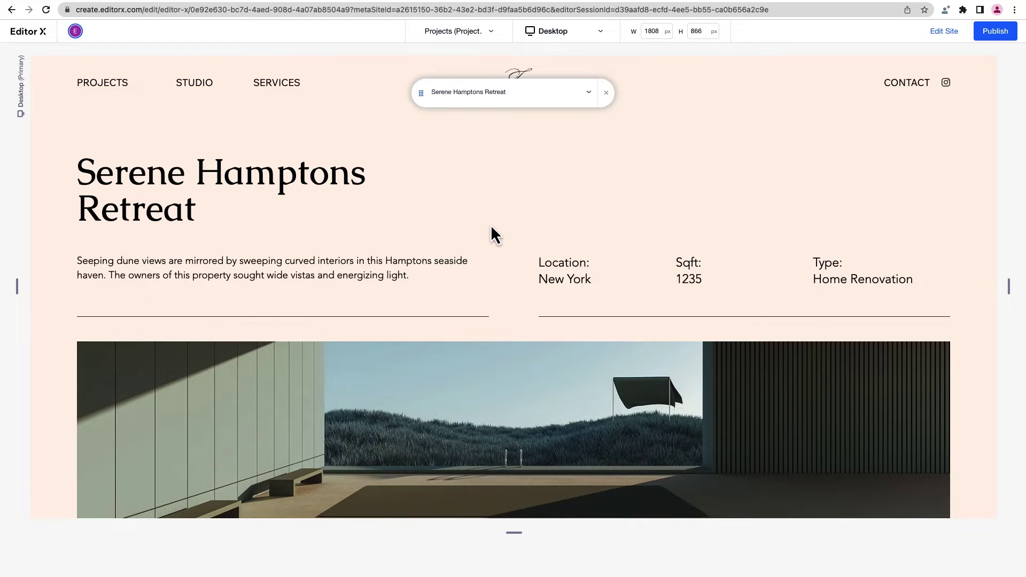
scroll(490, 224, down, 3)
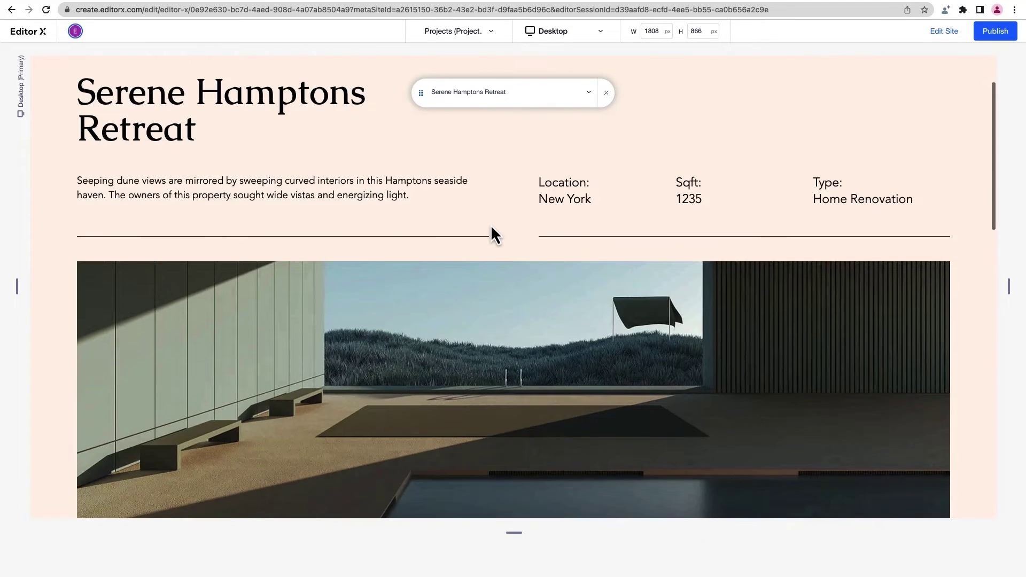
scroll(491, 225, down, 5)
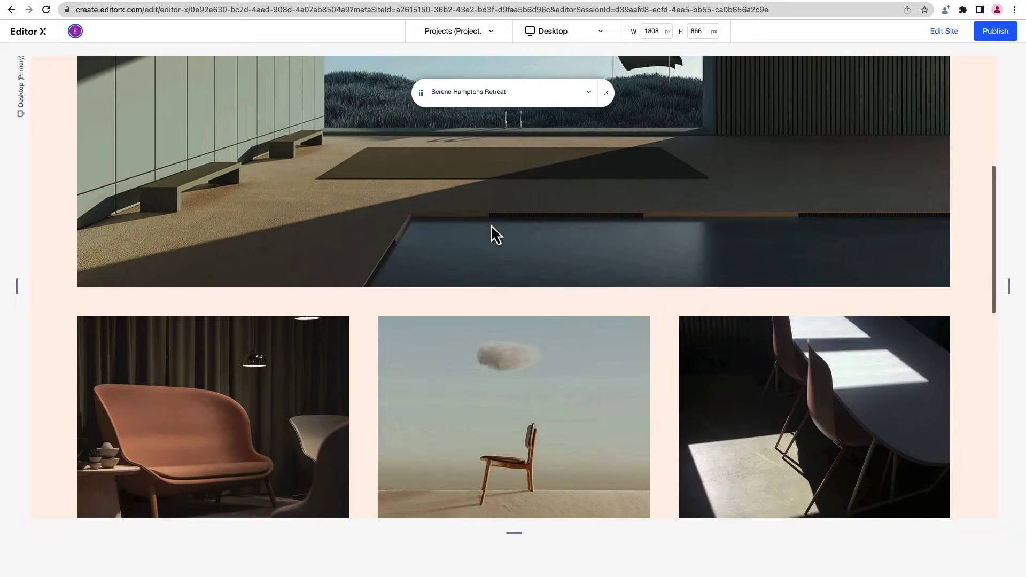
scroll(491, 225, down, 6)
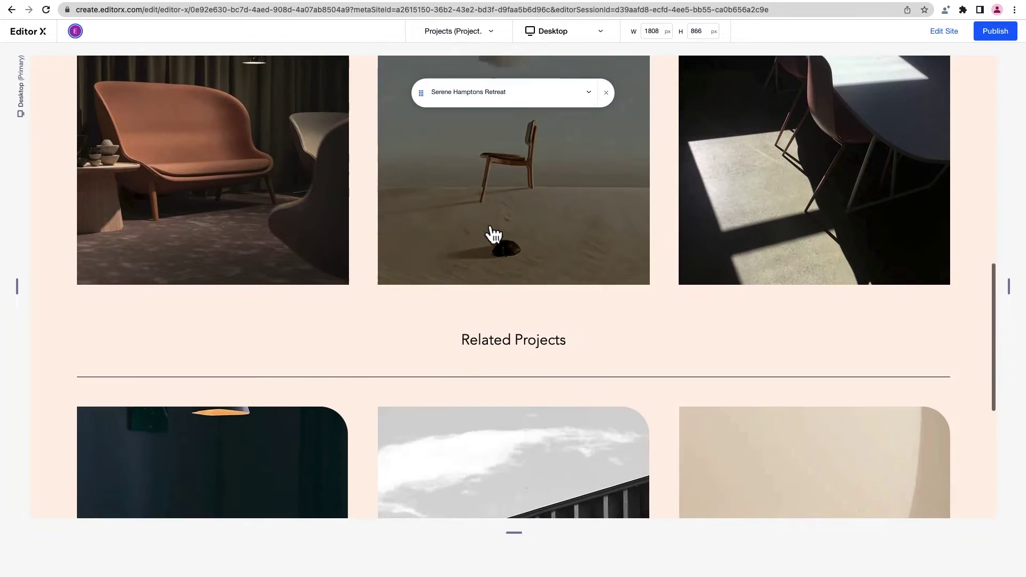
scroll(490, 228, down, 4)
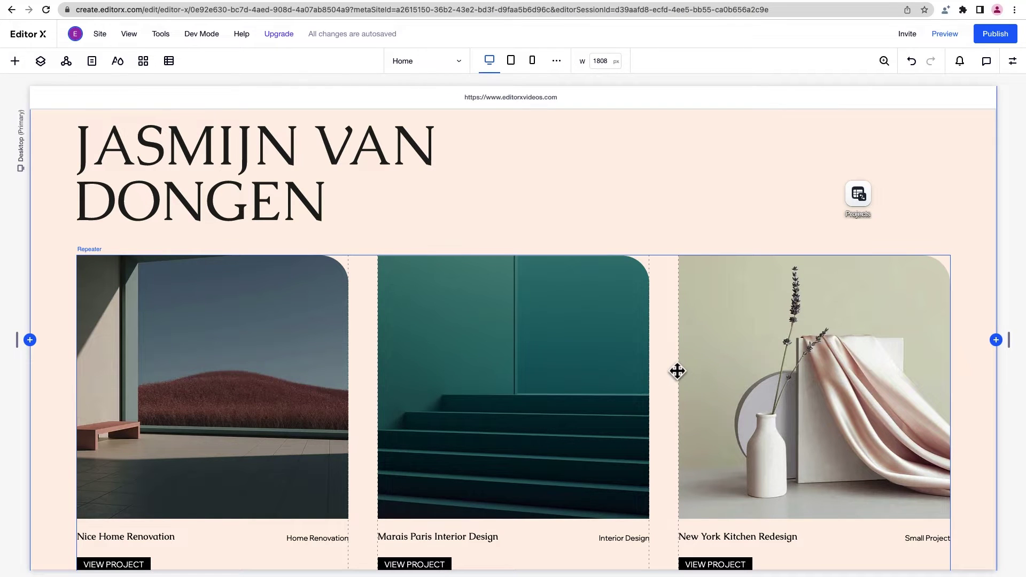
Step: Inspect the Home page Projects dataset's settings, then close them
click(851, 193)
click(920, 157)
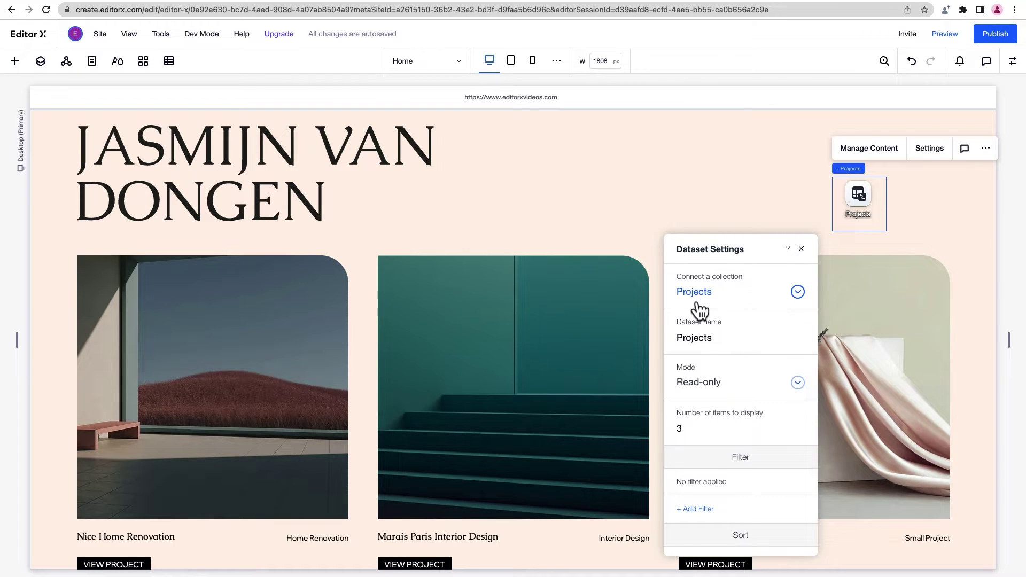
click(427, 562)
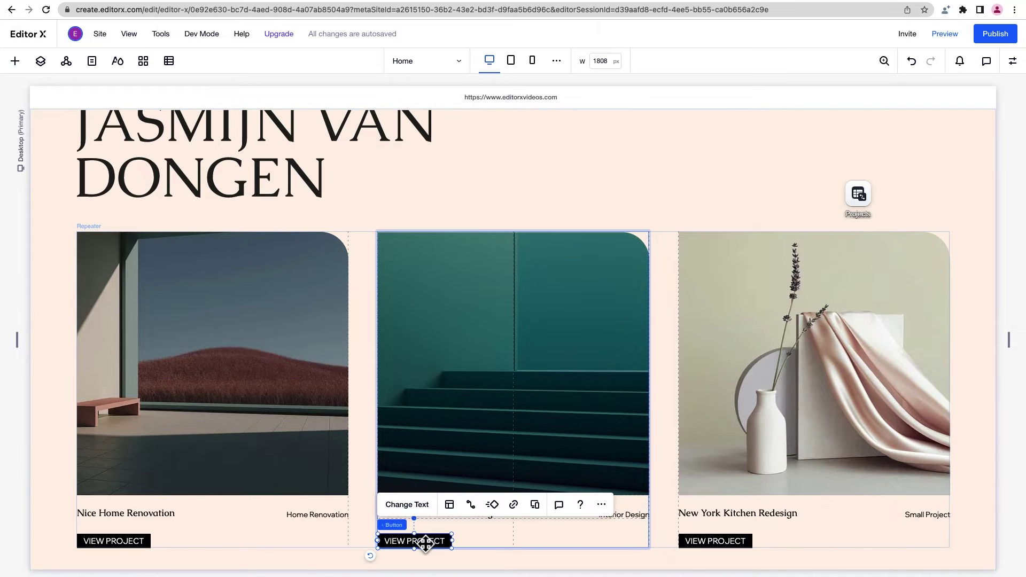
Step: Open the Projects collection table in the Content Manager to review its nine projects, then close it
click(169, 62)
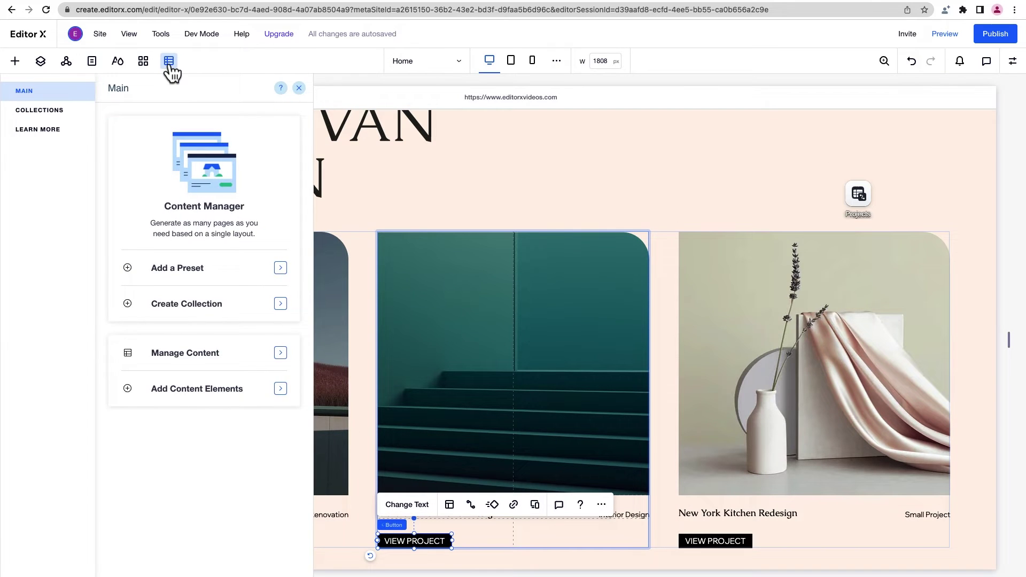
click(71, 110)
click(267, 170)
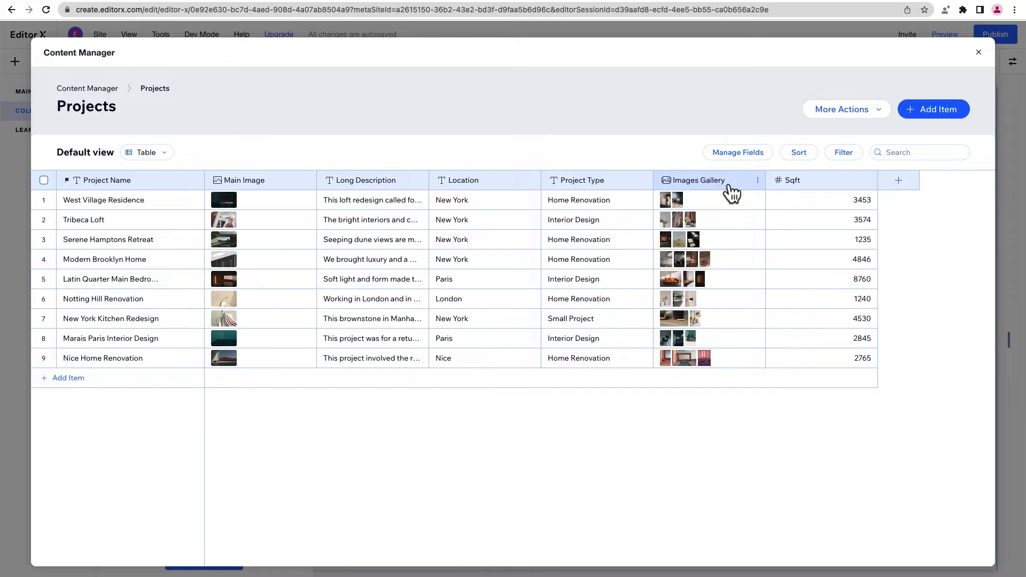
click(978, 52)
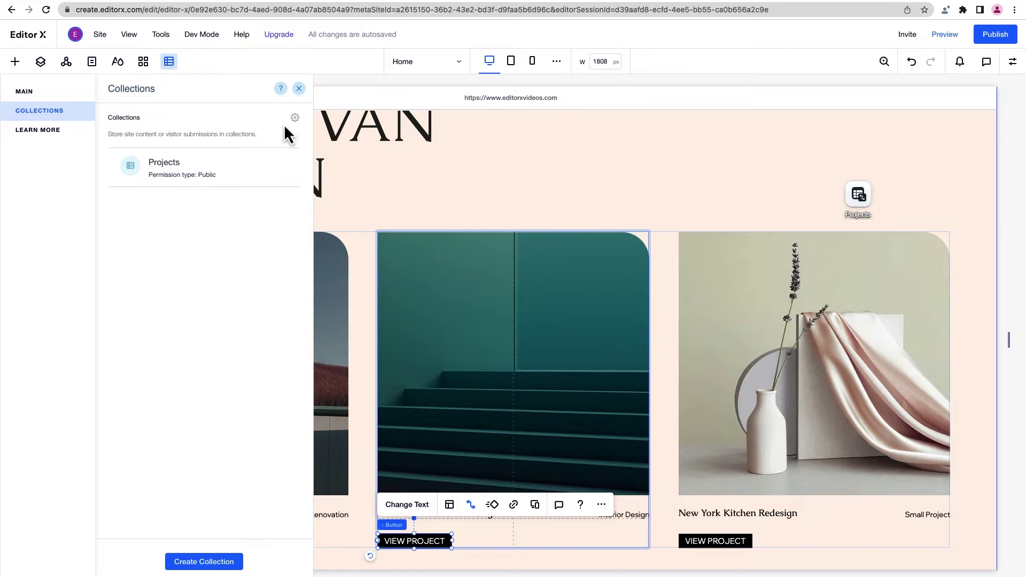
Step: Add a blank dynamic page for the Projects collection from its options menu
click(282, 166)
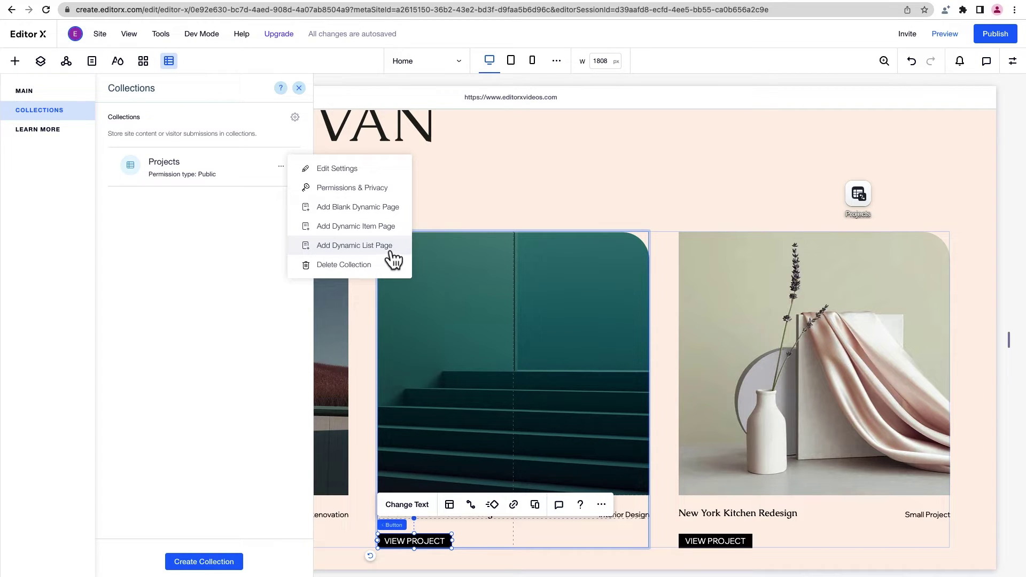
click(393, 213)
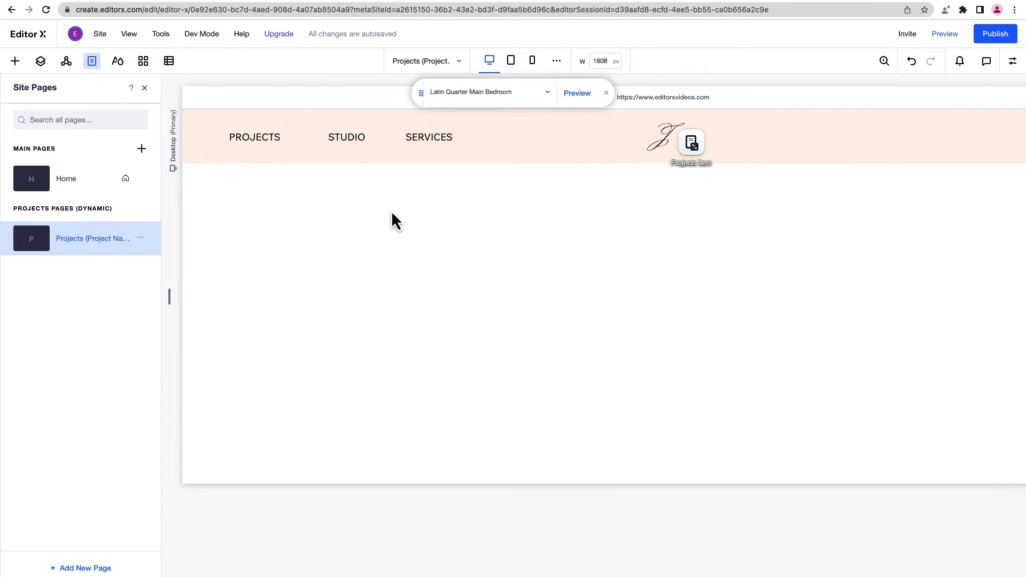
Step: Keep Latin Quarter Main Bedroom as the previewed item and select the blank section
click(514, 97)
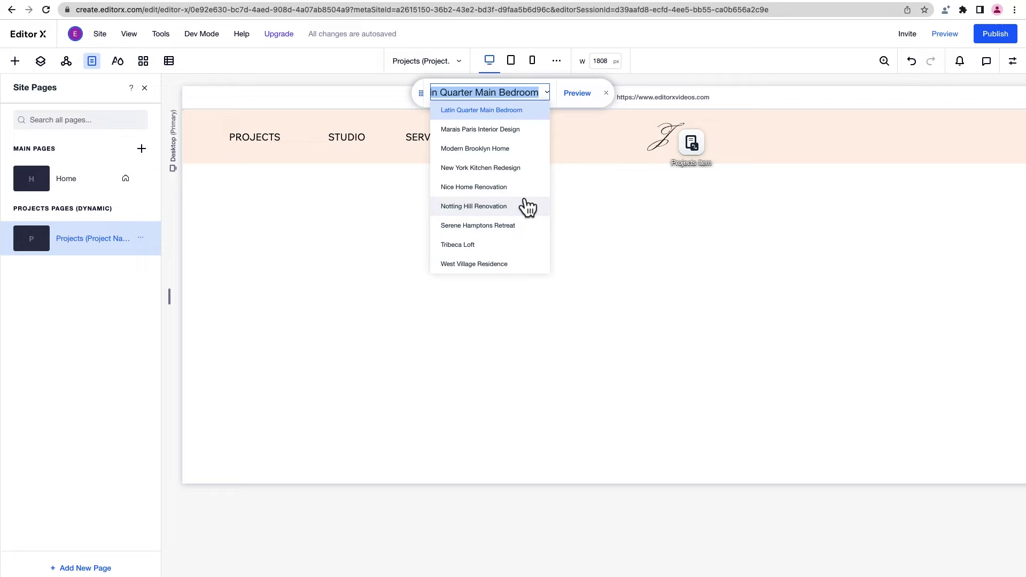
click(548, 92)
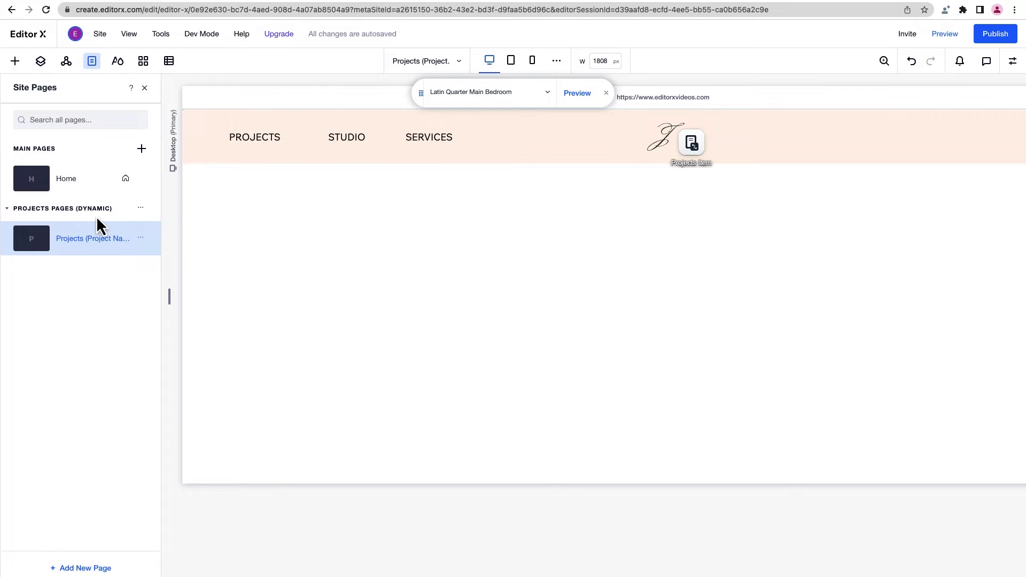
click(540, 202)
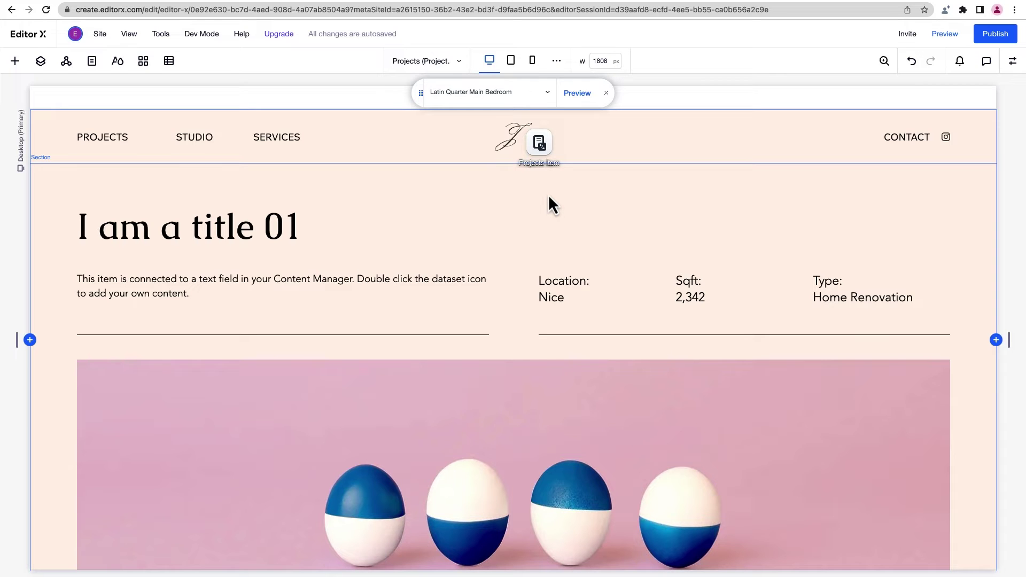
Step: Select the Projects Item dataset above the new project-detail section
click(546, 156)
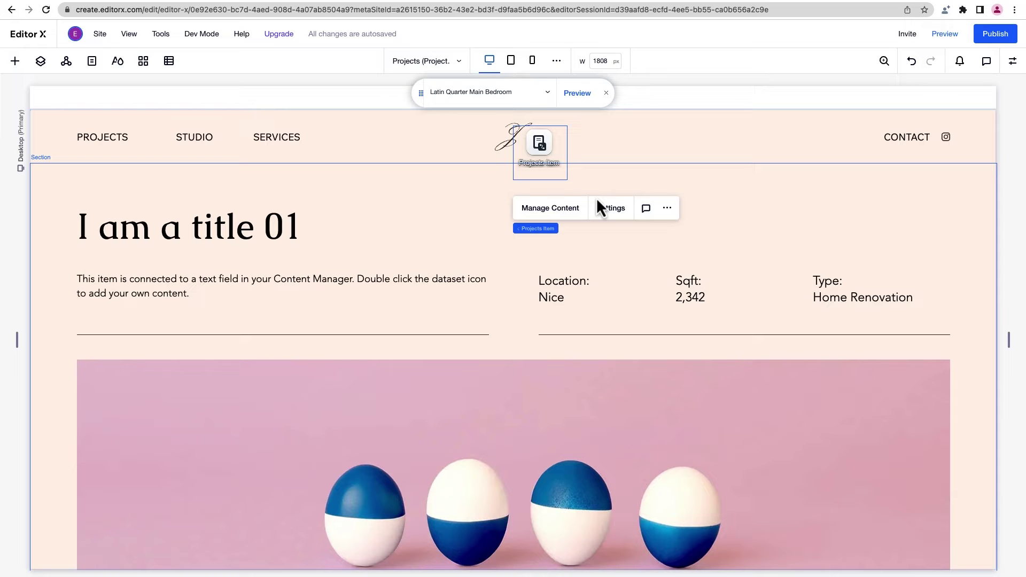
Step: Connect the title to Project Name and the description paragraph to Long Description
click(217, 226)
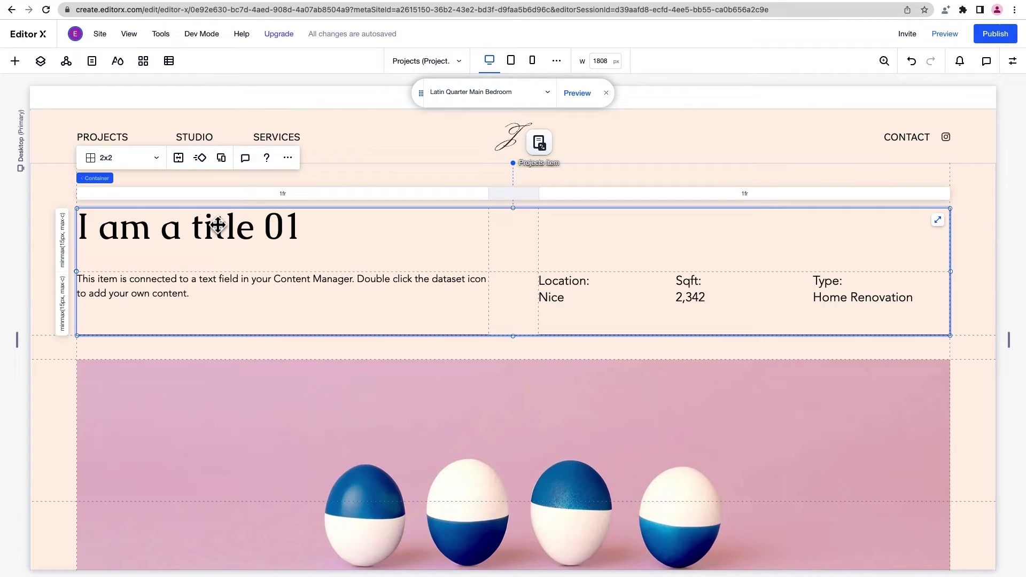
click(217, 225)
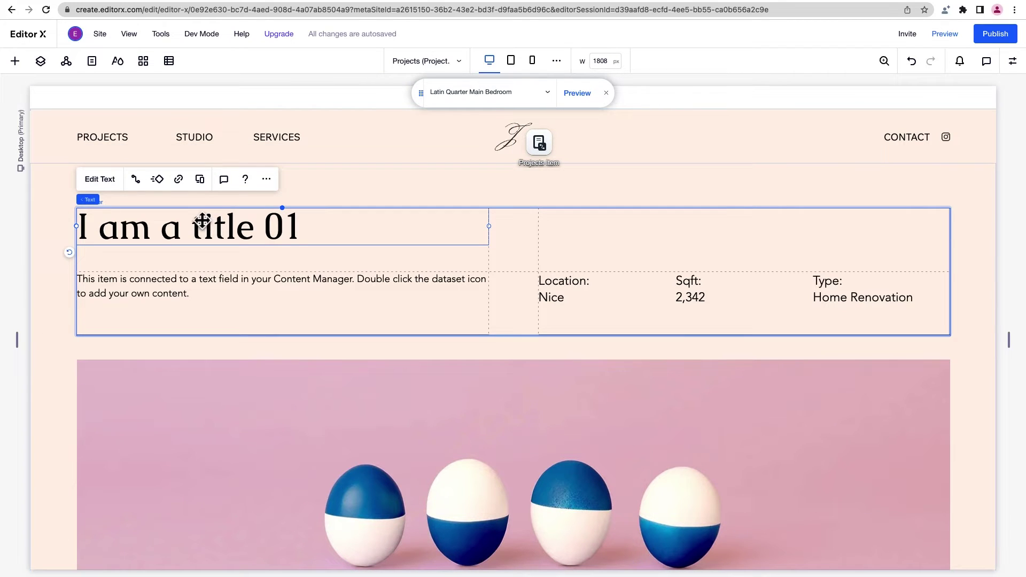
click(136, 179)
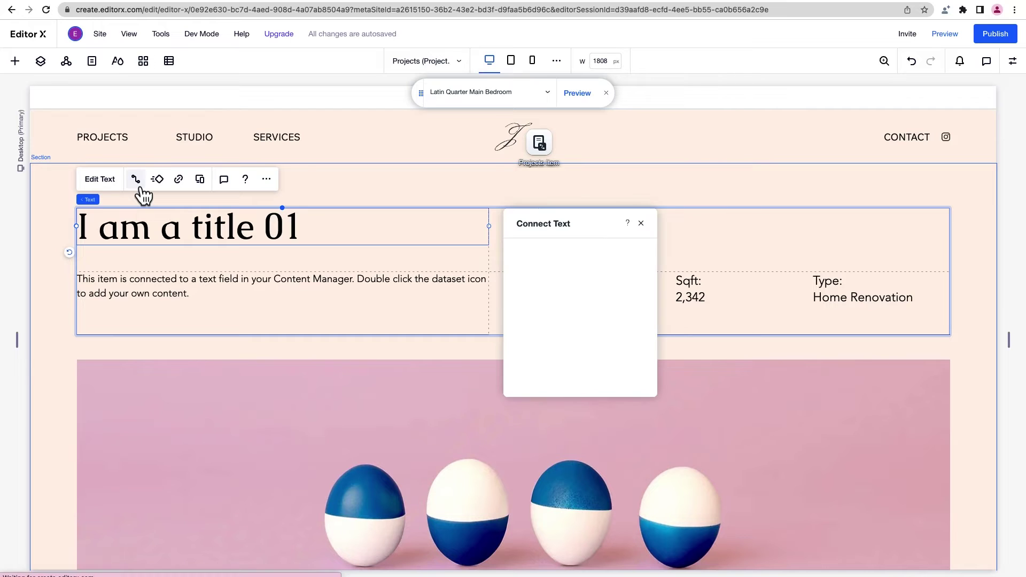
click(551, 335)
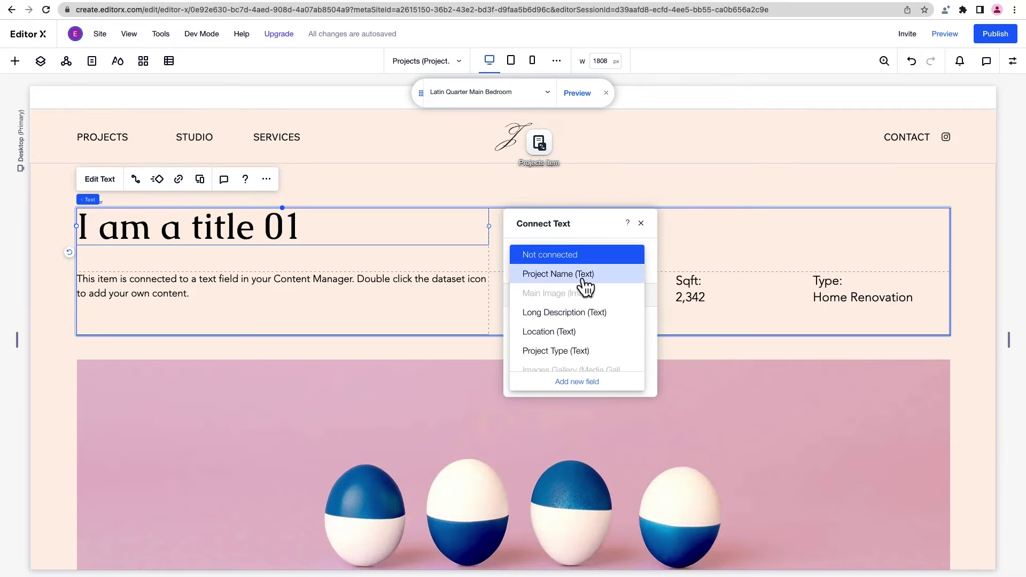
click(582, 276)
click(437, 327)
click(135, 279)
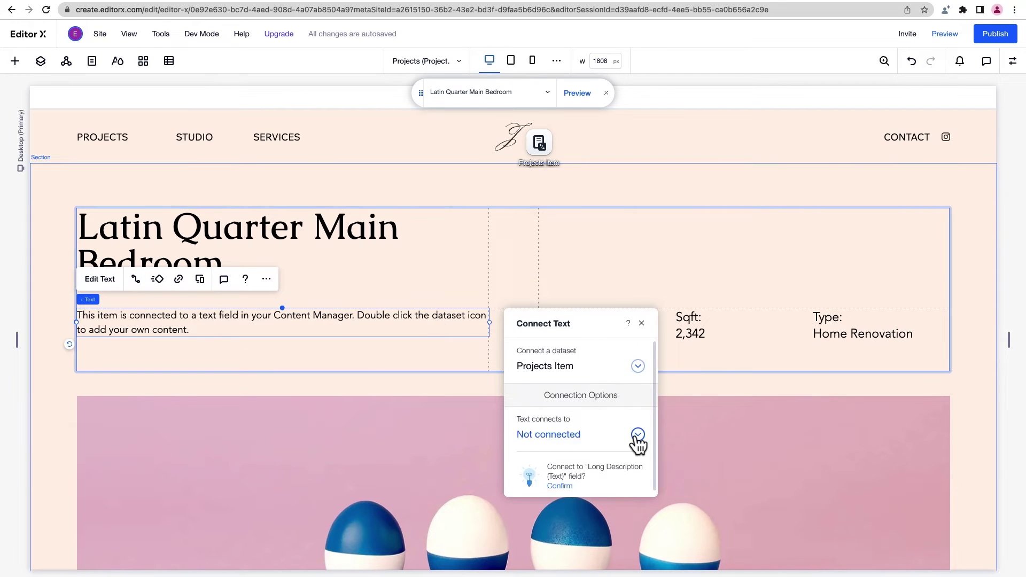
click(638, 435)
click(595, 415)
Step: Bind the location, square footage and type texts to the Location, Sqft and Project Type fields
click(607, 335)
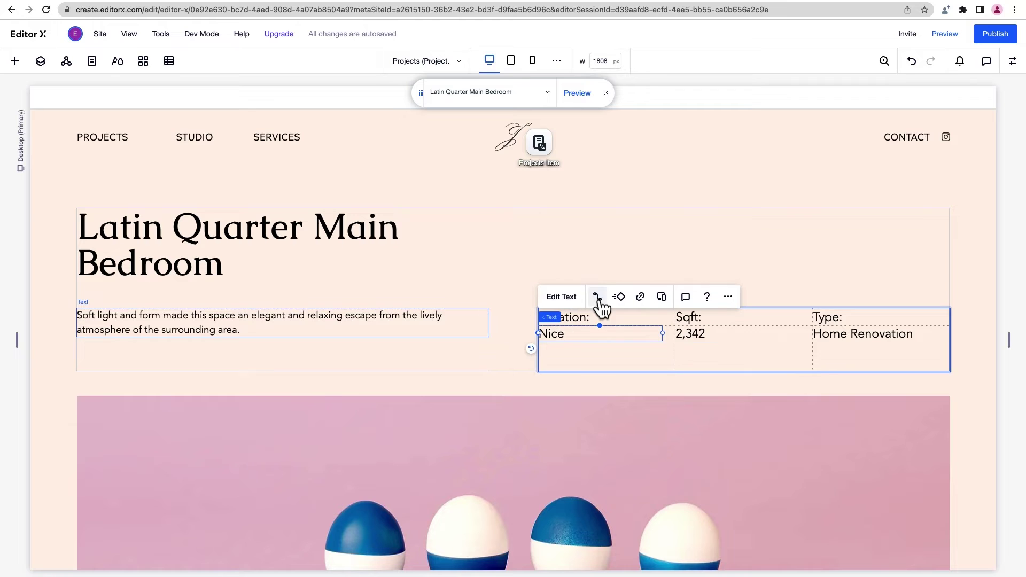
click(597, 297)
click(810, 453)
click(768, 449)
click(723, 334)
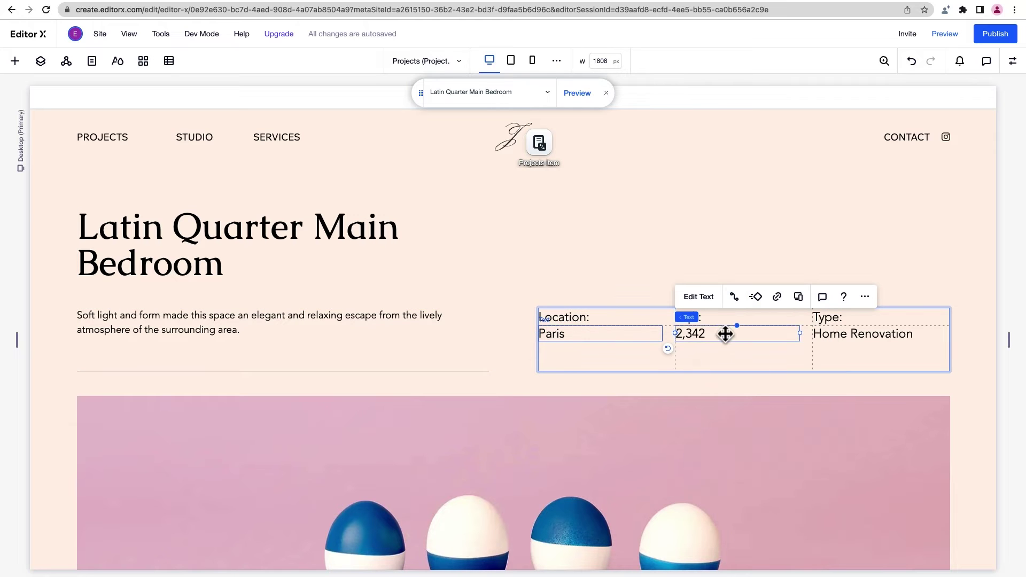
click(734, 296)
click(916, 460)
click(904, 457)
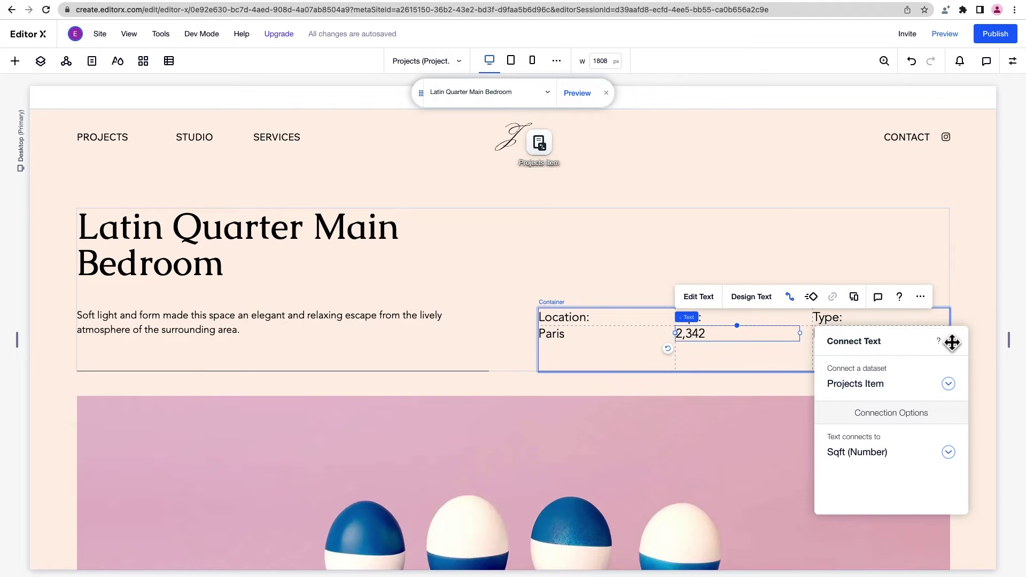
click(882, 336)
click(811, 302)
click(736, 452)
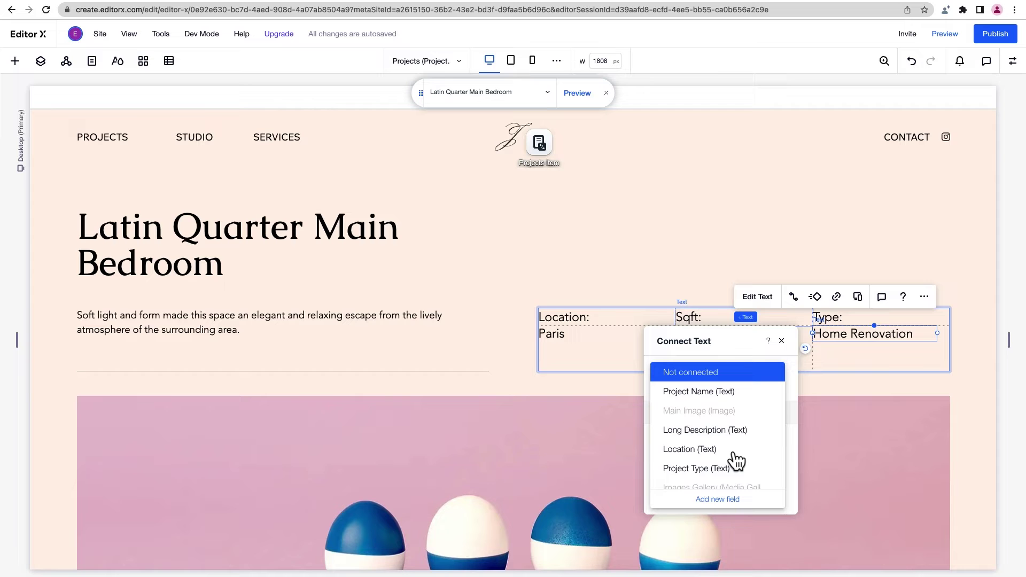
click(736, 468)
Step: Link the large image to Main Image and the Pro Gallery to Images Gallery
click(818, 422)
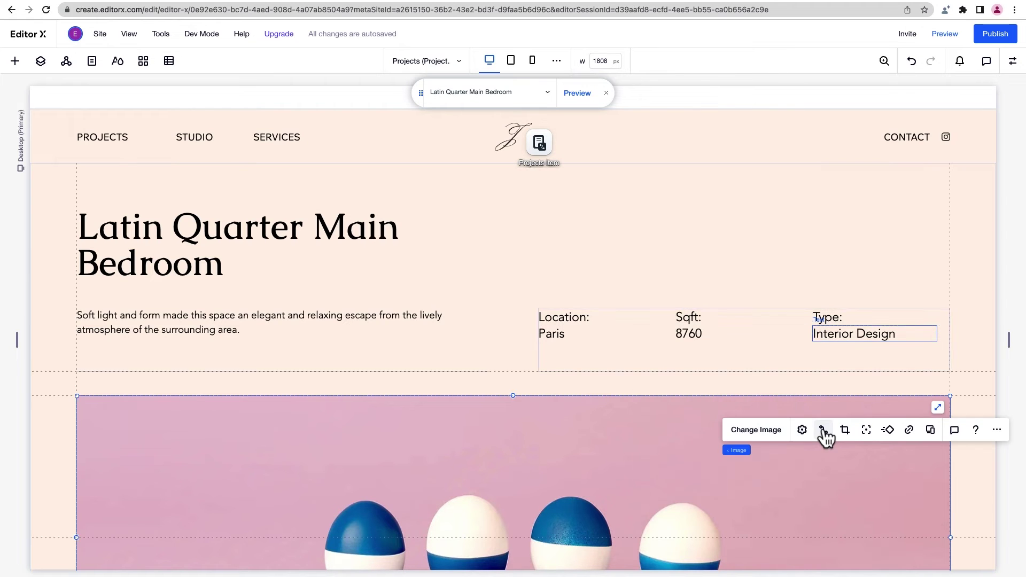
click(824, 429)
scroll(248, 401, down, 4)
click(160, 370)
click(127, 429)
click(247, 530)
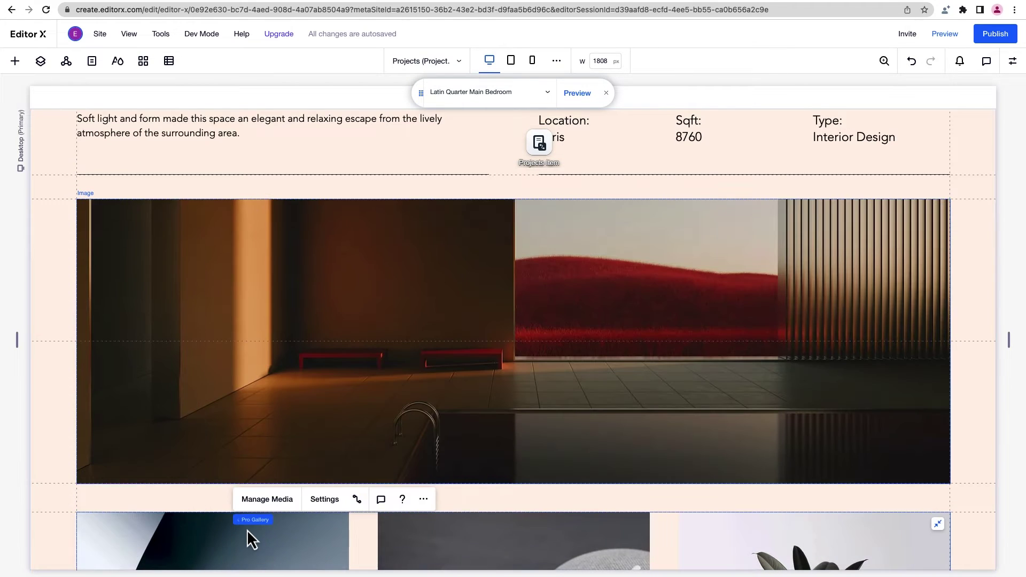
scroll(247, 530, down, 2)
scroll(247, 530, down, 3)
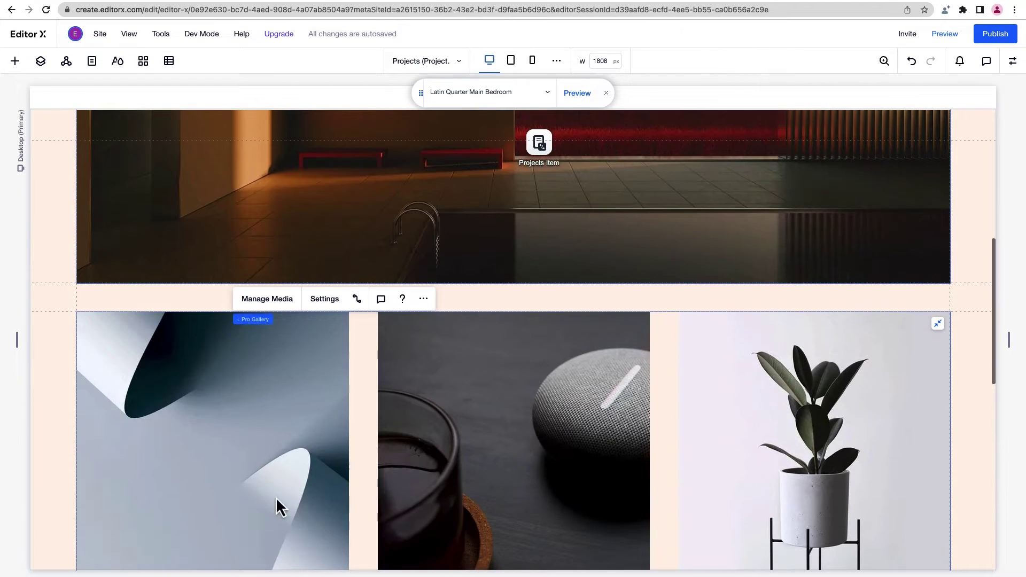
click(358, 301)
scroll(360, 303, down, 2)
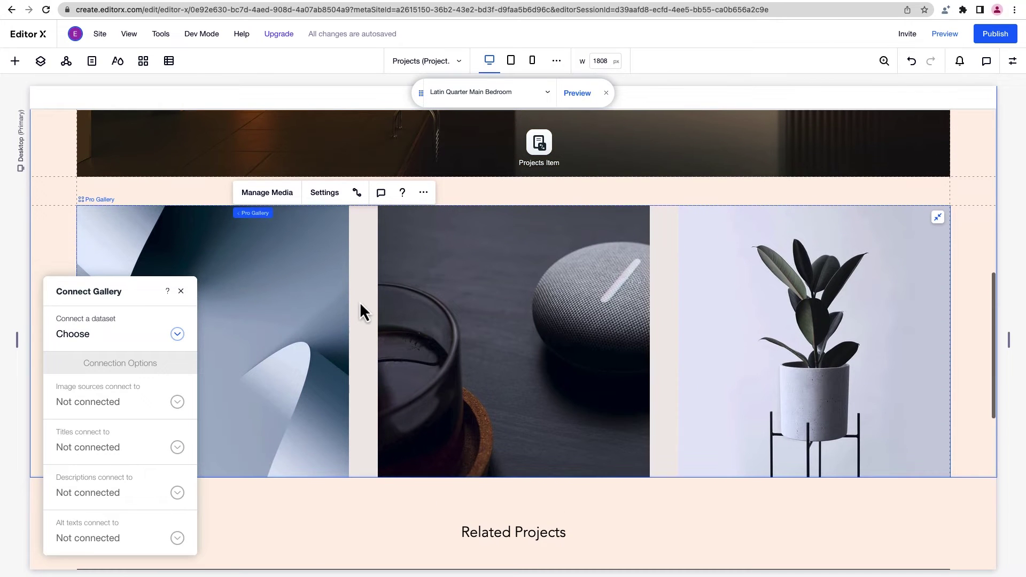
click(178, 333)
click(145, 392)
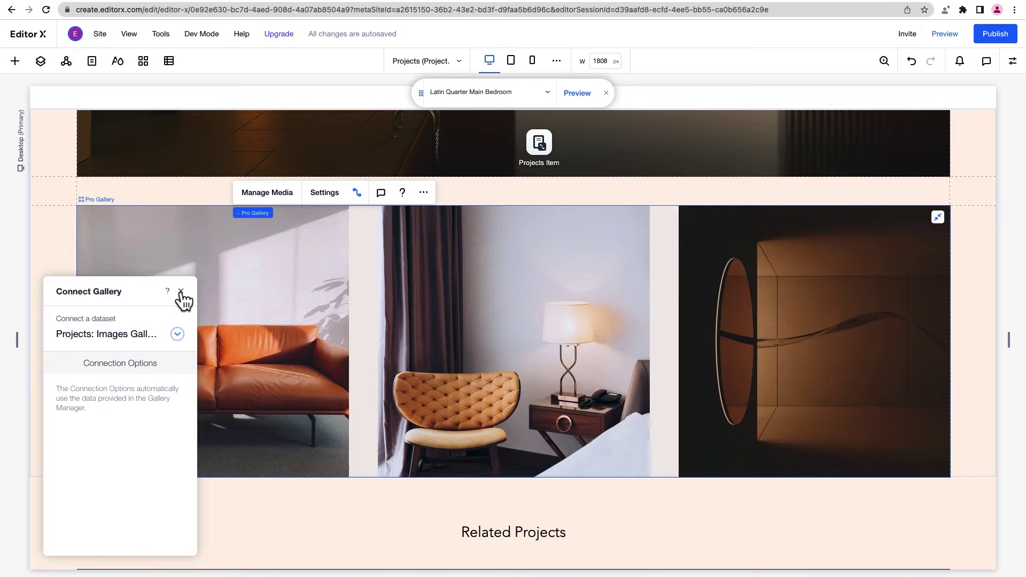
Step: Close the gallery connection settings and scroll down to Related Projects
click(181, 291)
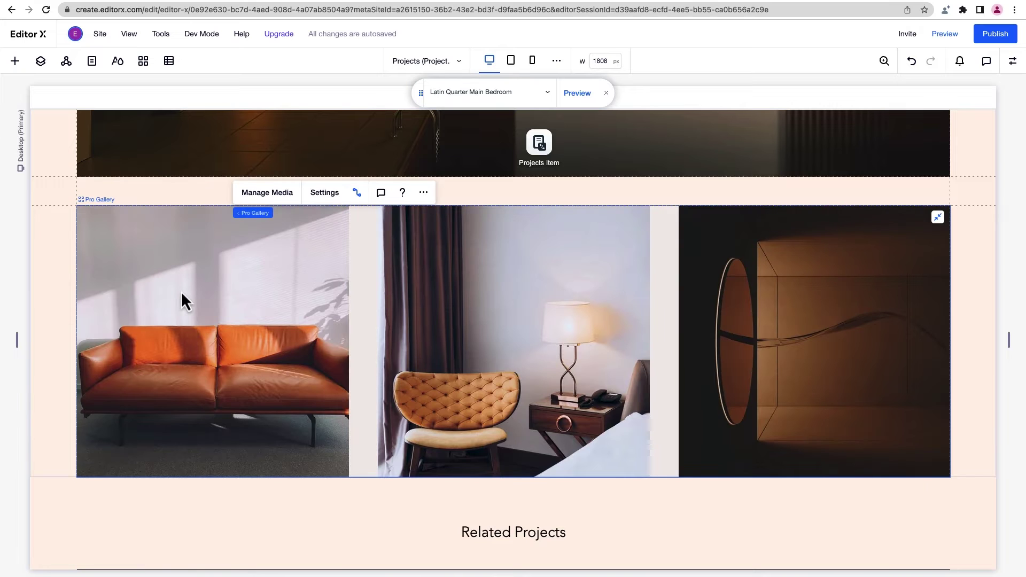
scroll(274, 512, down, 5)
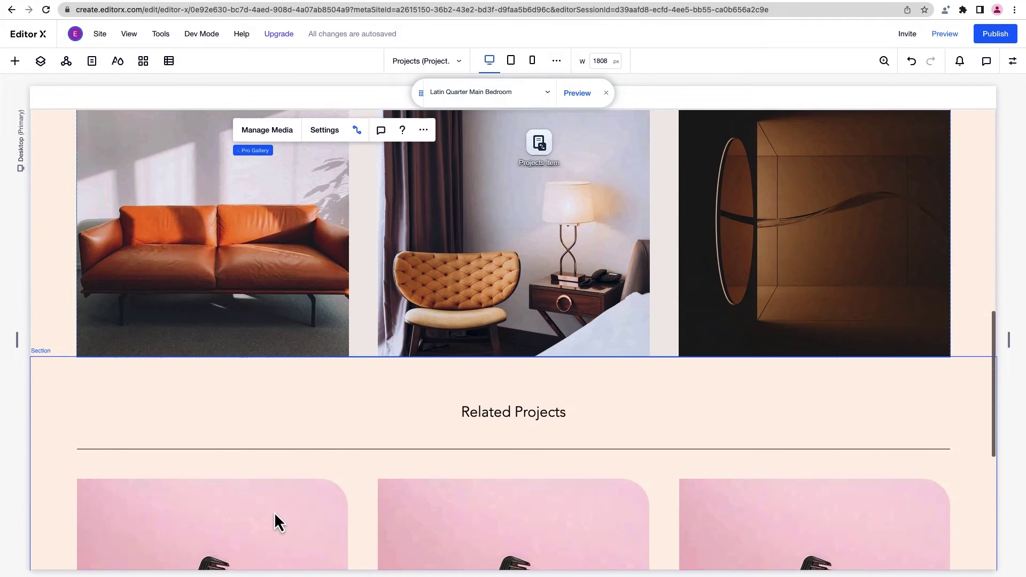
scroll(274, 512, down, 3)
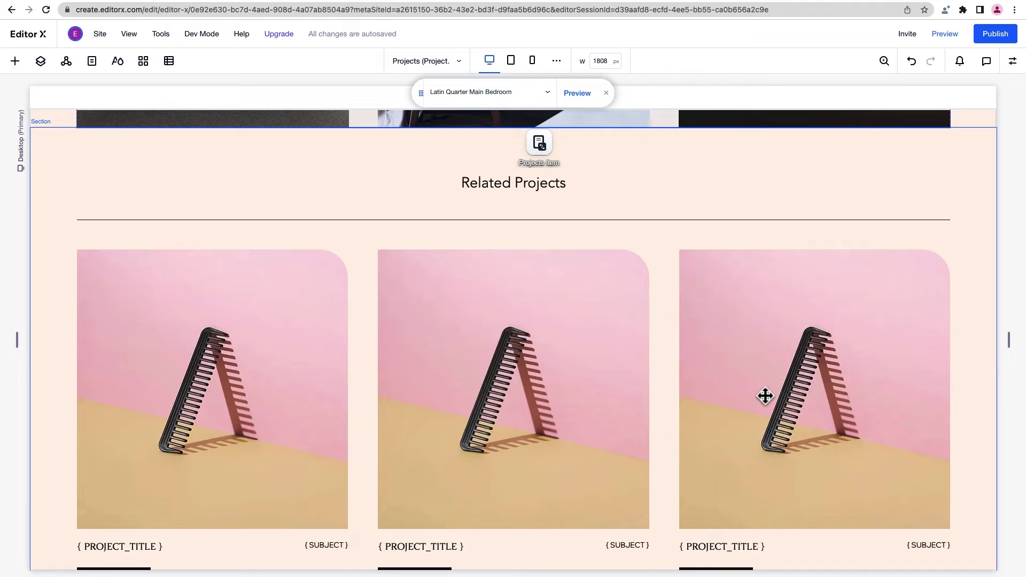
Step: Preview the page with Marais Paris Interior Design and scroll through its details
click(535, 102)
click(517, 133)
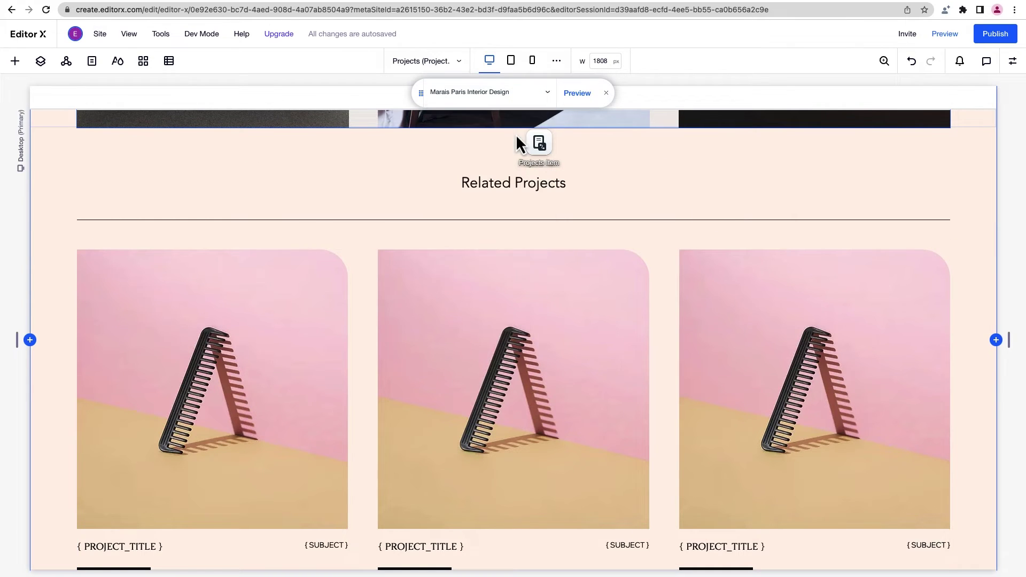
scroll(587, 425, down, 4)
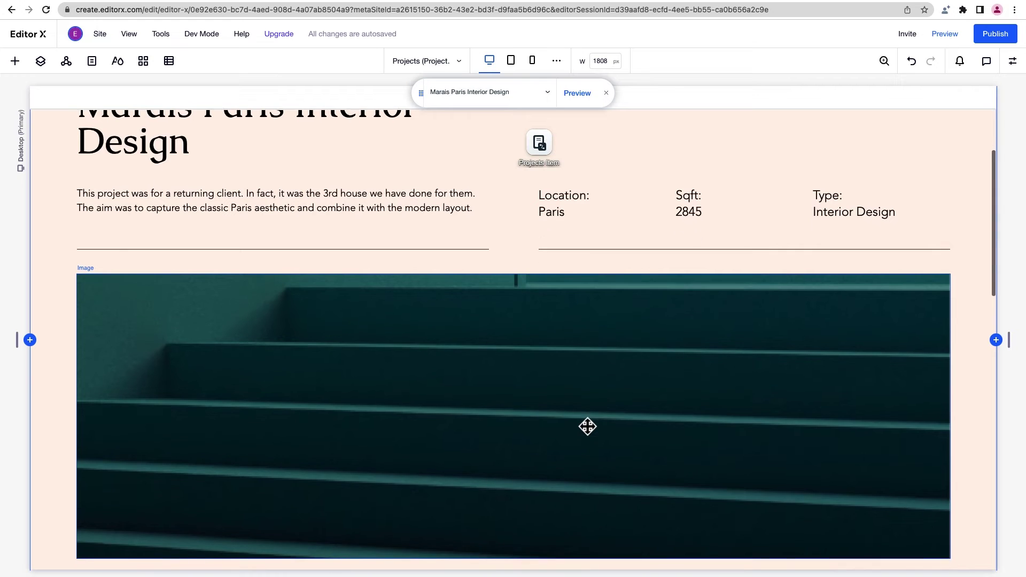
scroll(587, 426, down, 6)
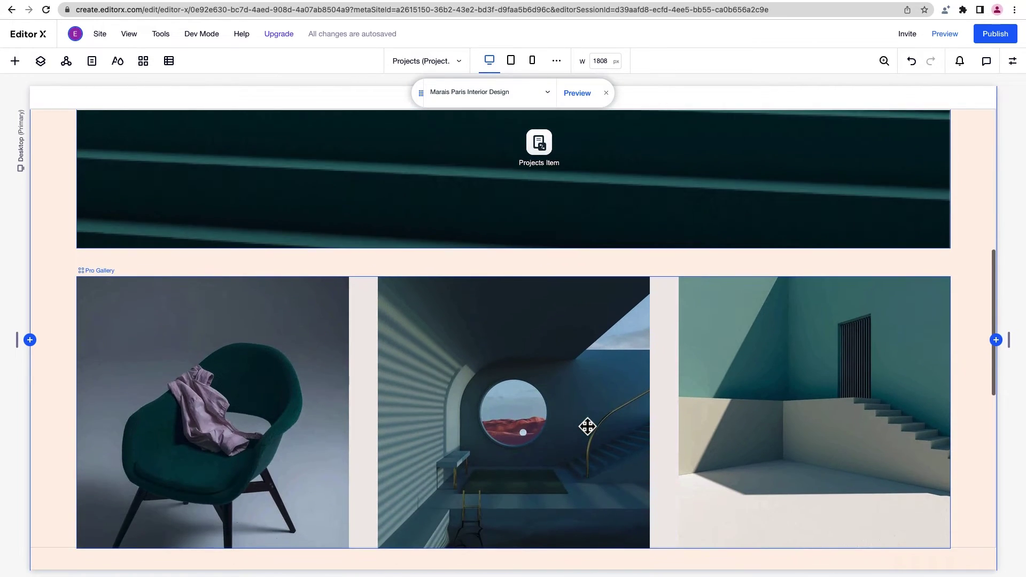
scroll(587, 426, up, 10)
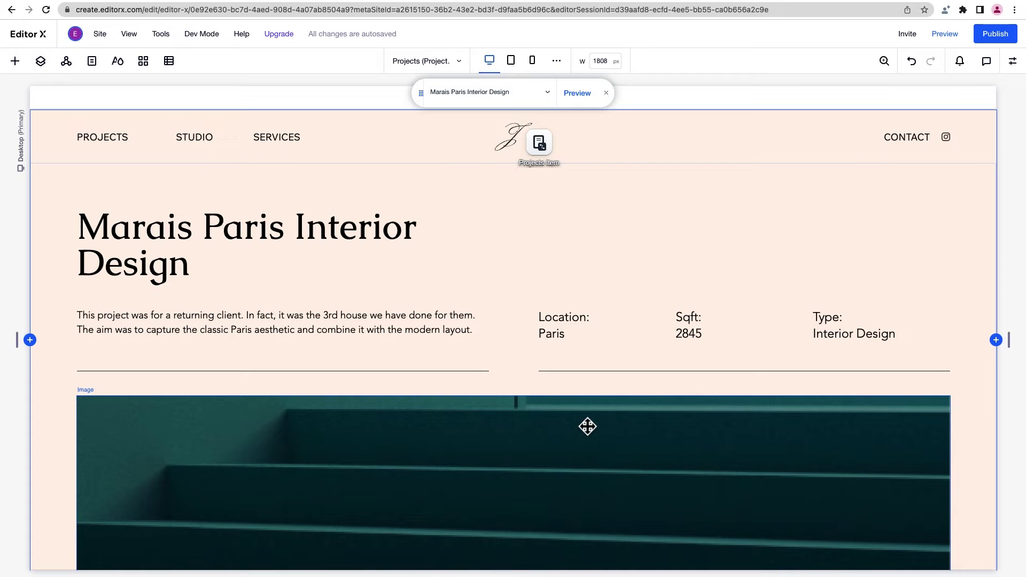
Step: Switch to the Home page and select its projects repeater
click(444, 63)
click(440, 85)
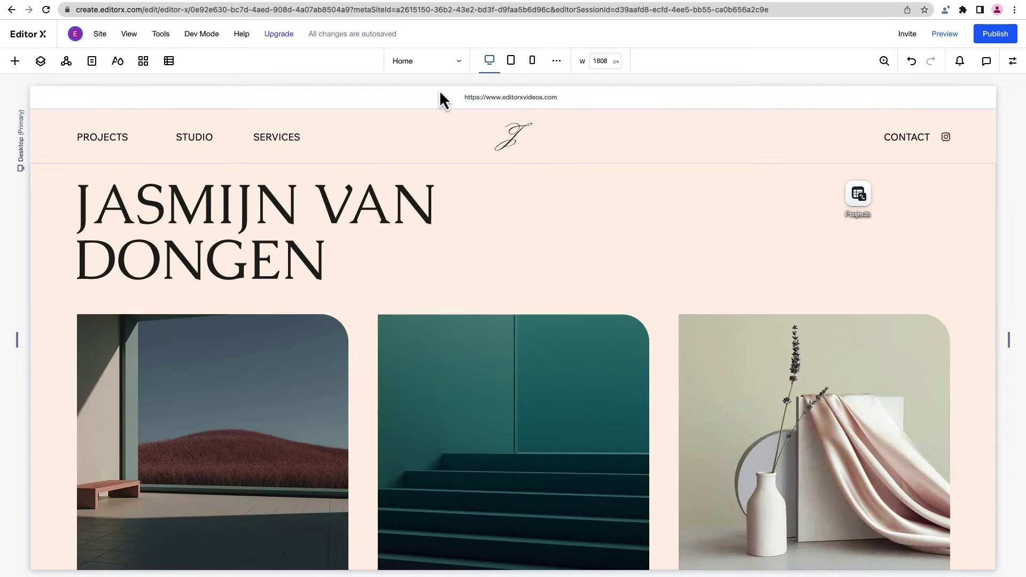
scroll(357, 416, down, 2)
click(134, 528)
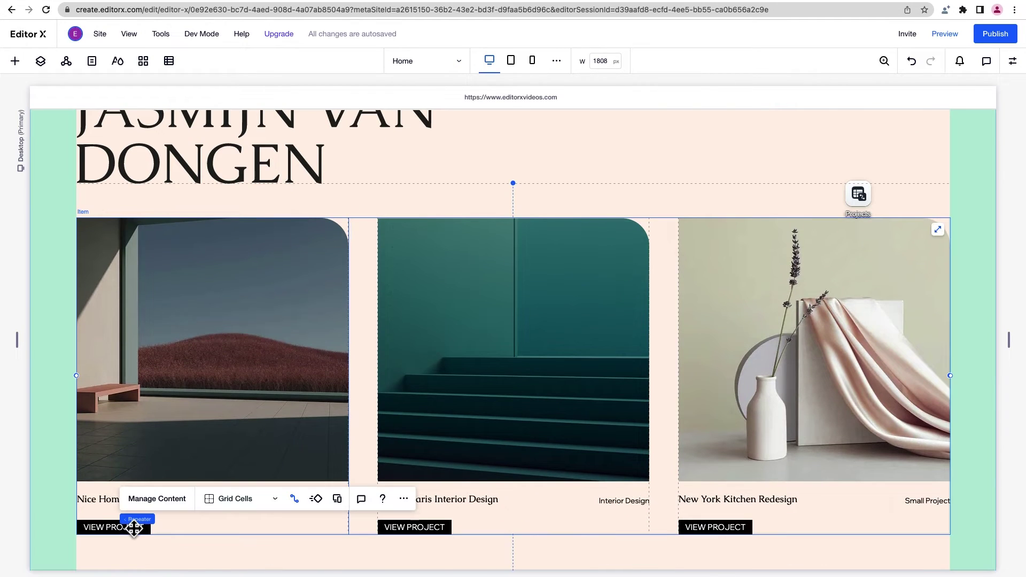
Step: Review the Projects collection's data and page links in the Content Manager, then close it
click(169, 60)
click(72, 111)
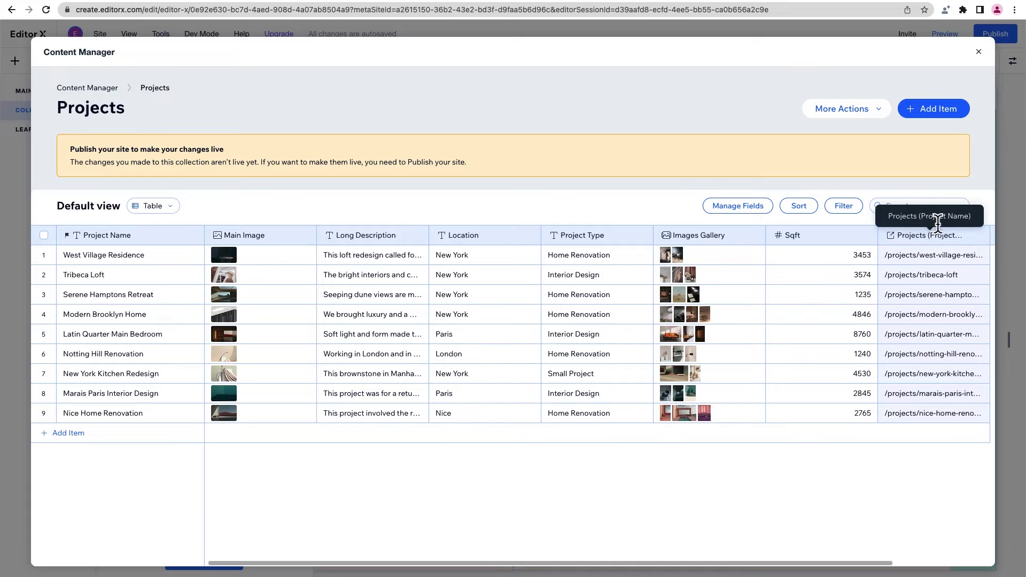
click(979, 53)
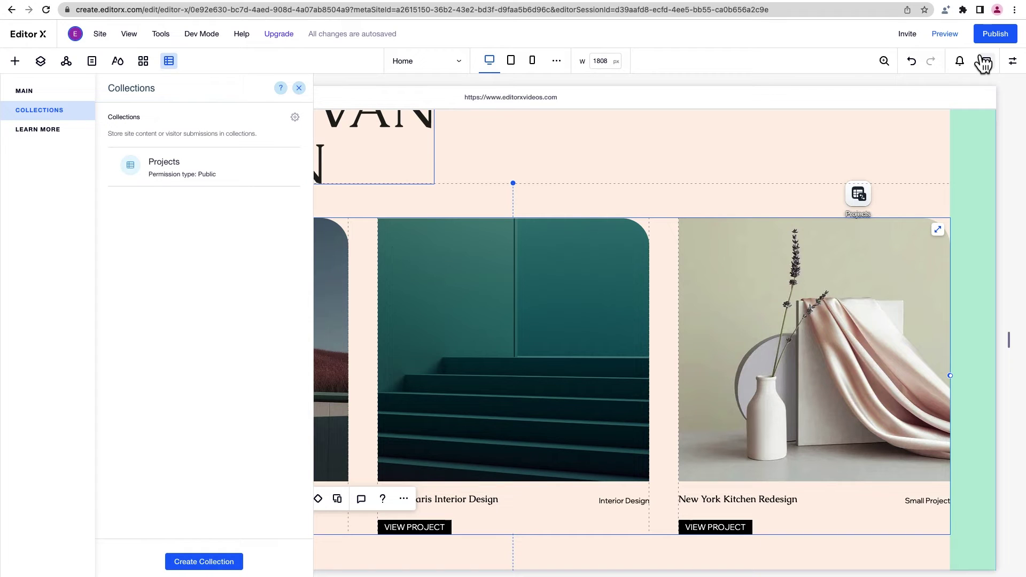
Step: Link the repeater's VIEW PROJECT button to Projects (Project Name) and publish the site
click(300, 89)
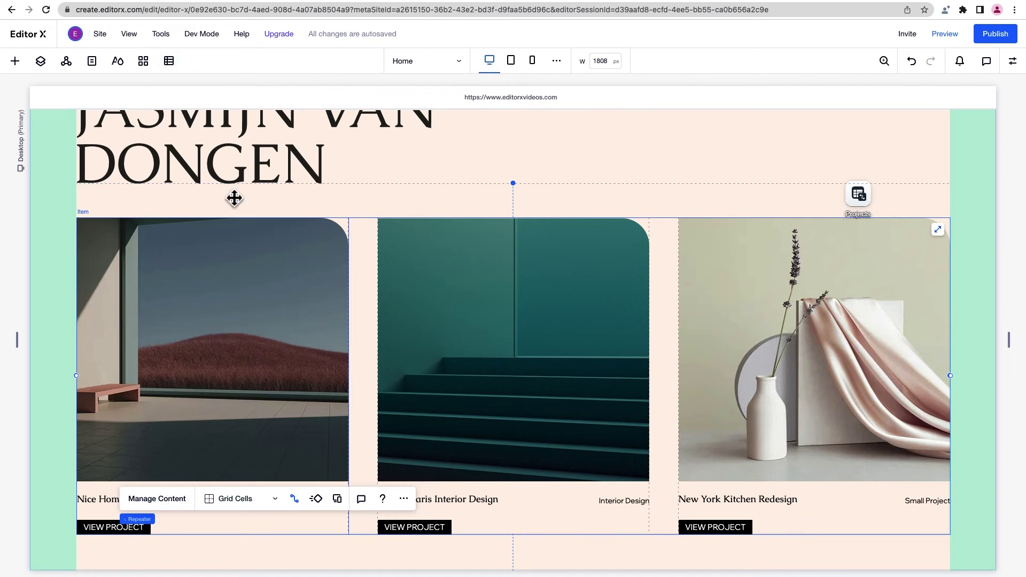
click(106, 526)
click(107, 526)
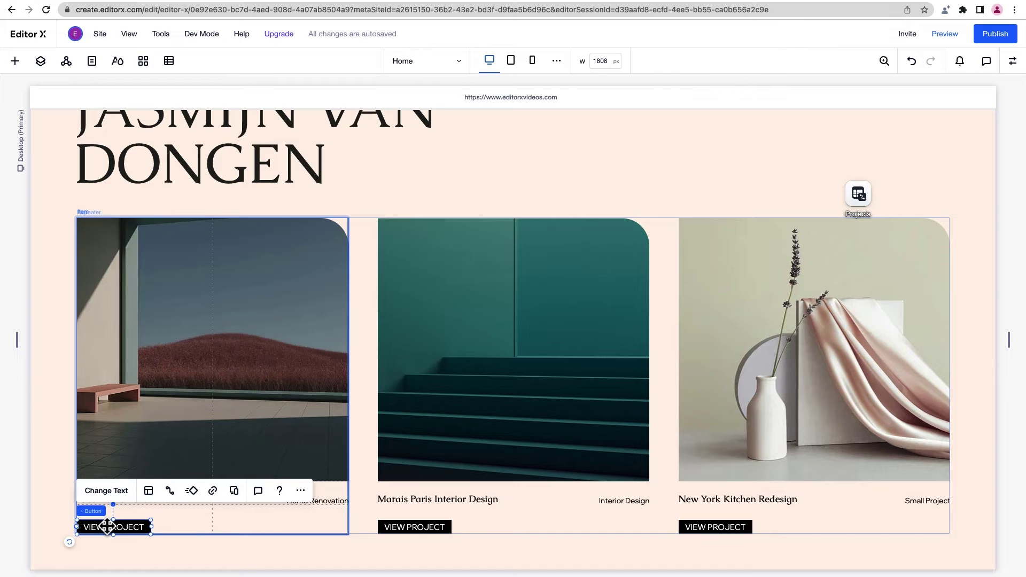
click(170, 491)
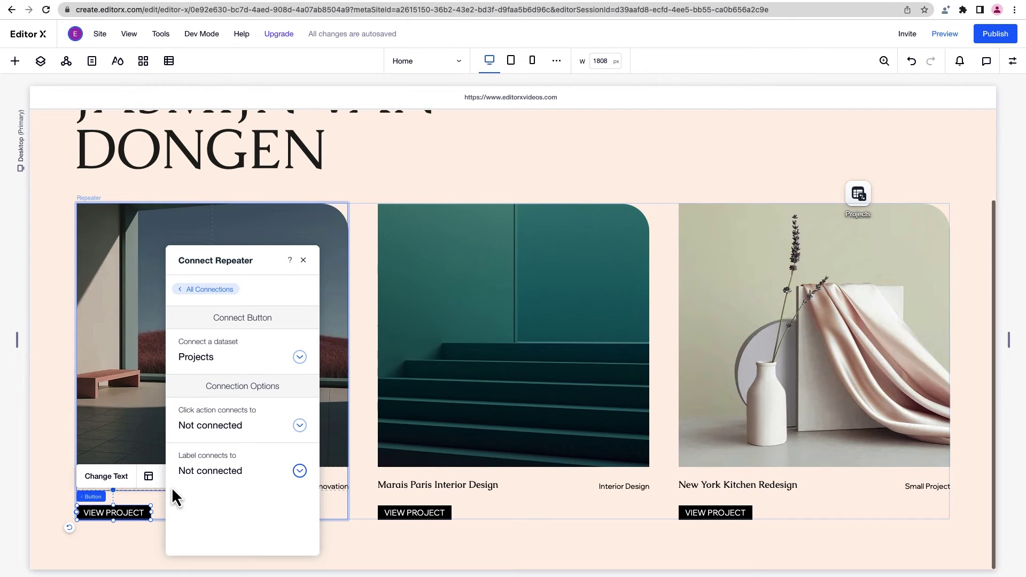
click(276, 431)
click(262, 486)
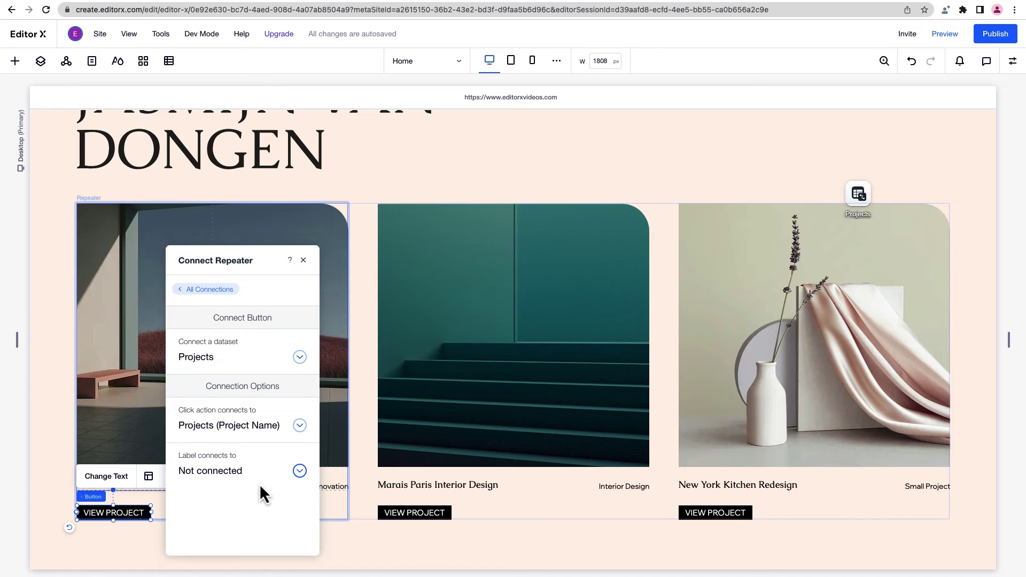
click(303, 260)
click(990, 35)
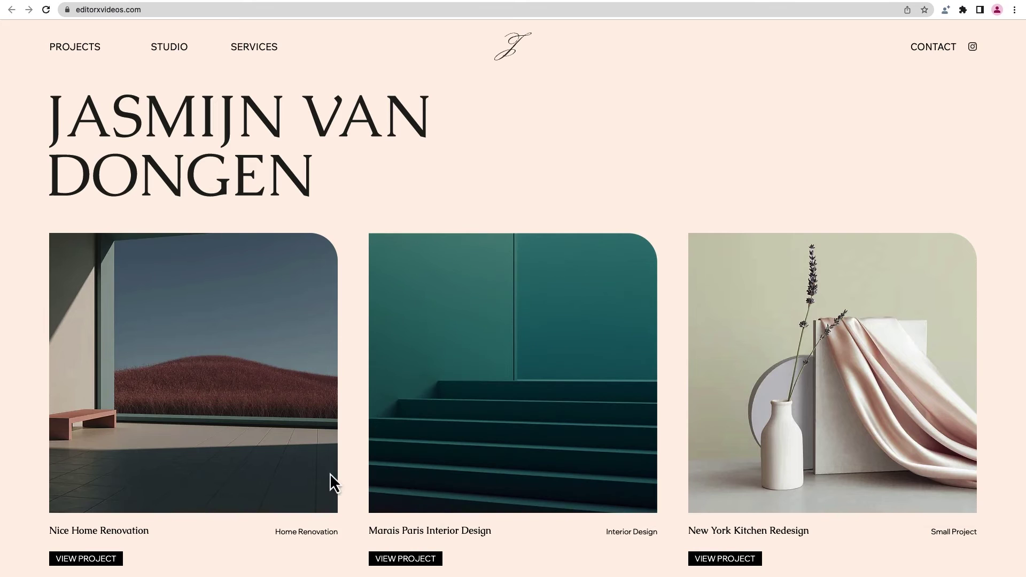
Step: View the live Nice Home Renovation project page and scroll through it
click(80, 559)
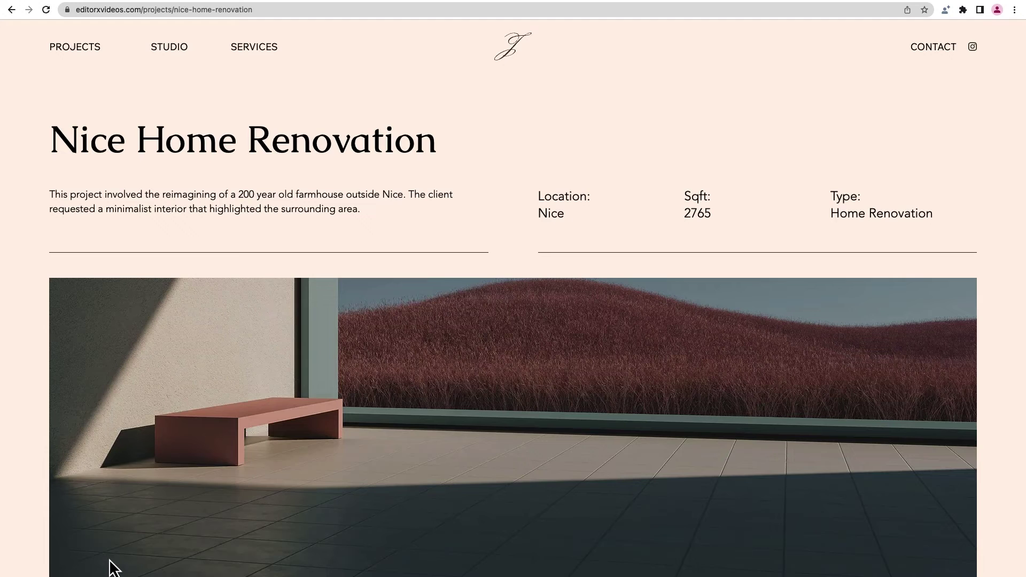
scroll(111, 566, down, 5)
scroll(111, 566, down, 4)
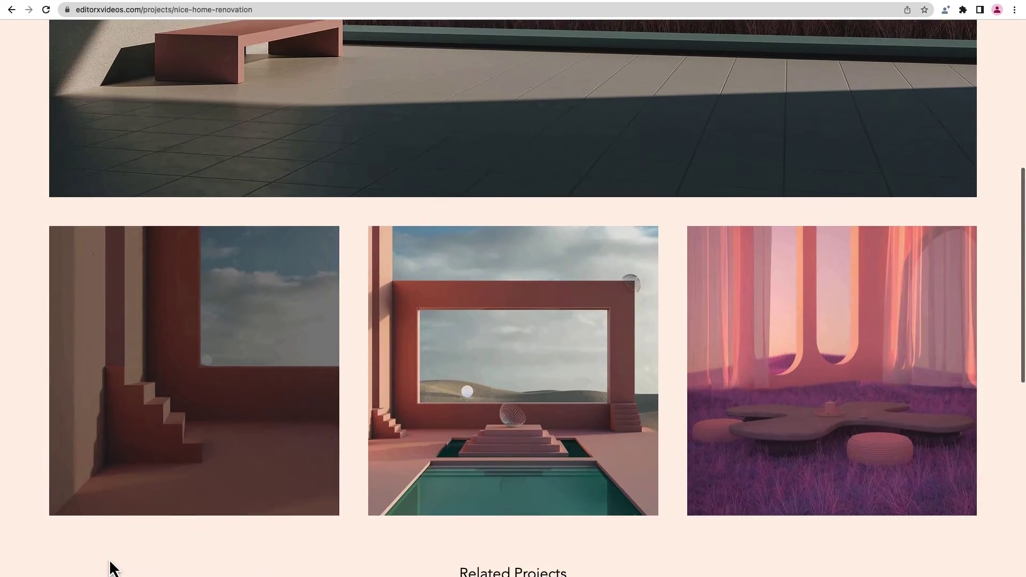
scroll(110, 566, up, 9)
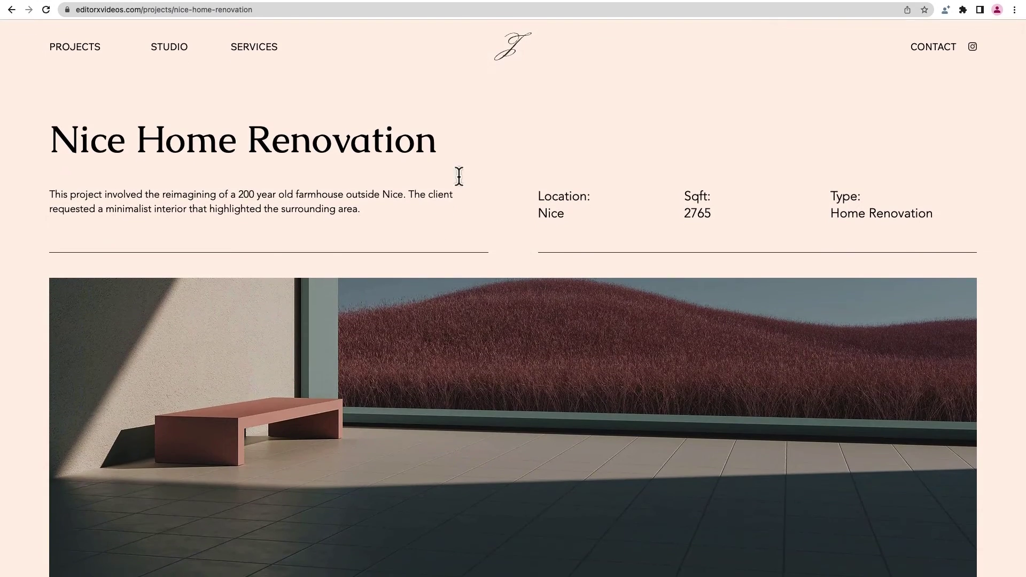
Step: Return home via the logo and open the Marais Paris Interior Design project page
click(504, 58)
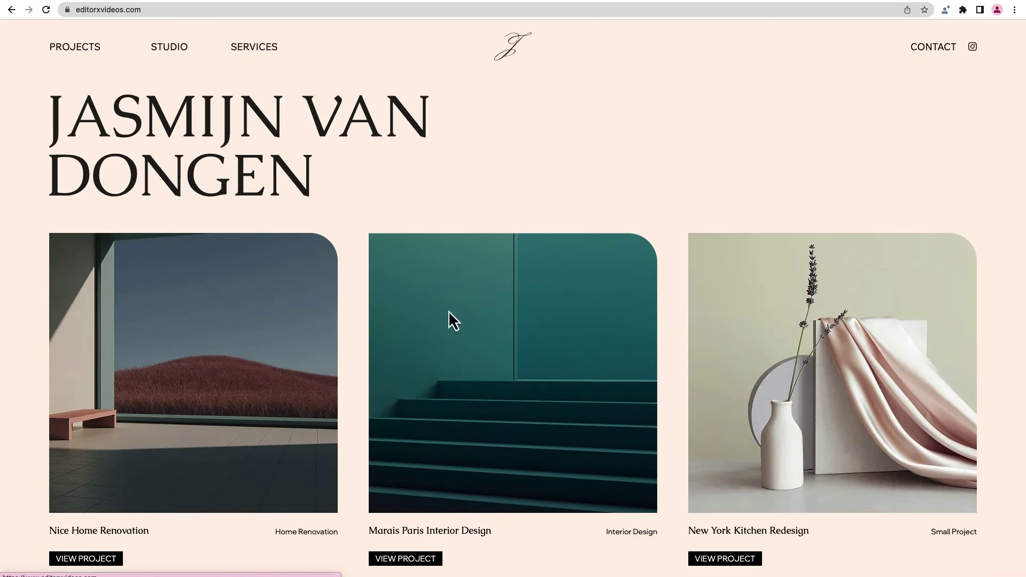
click(400, 559)
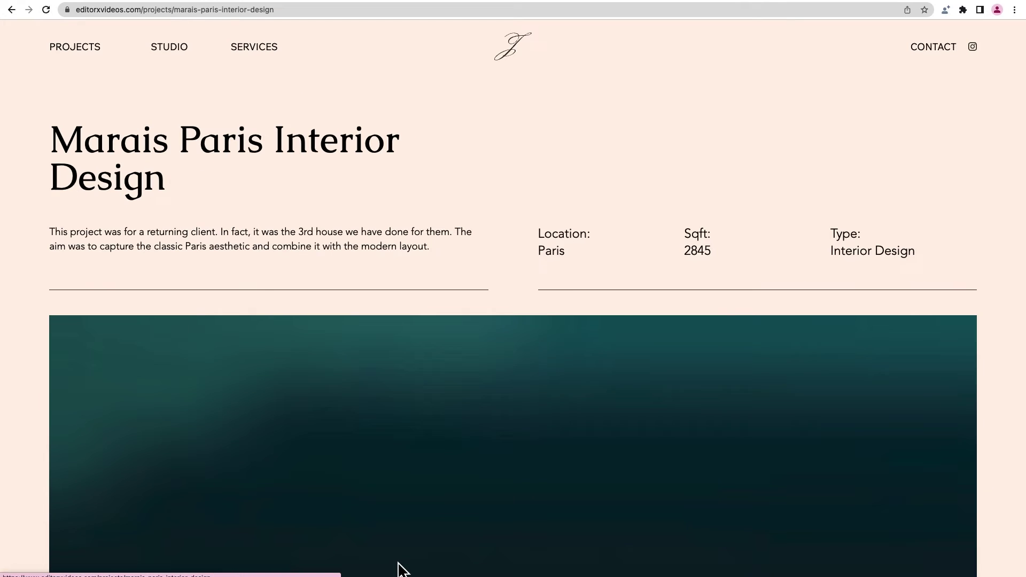
scroll(419, 465, down, 5)
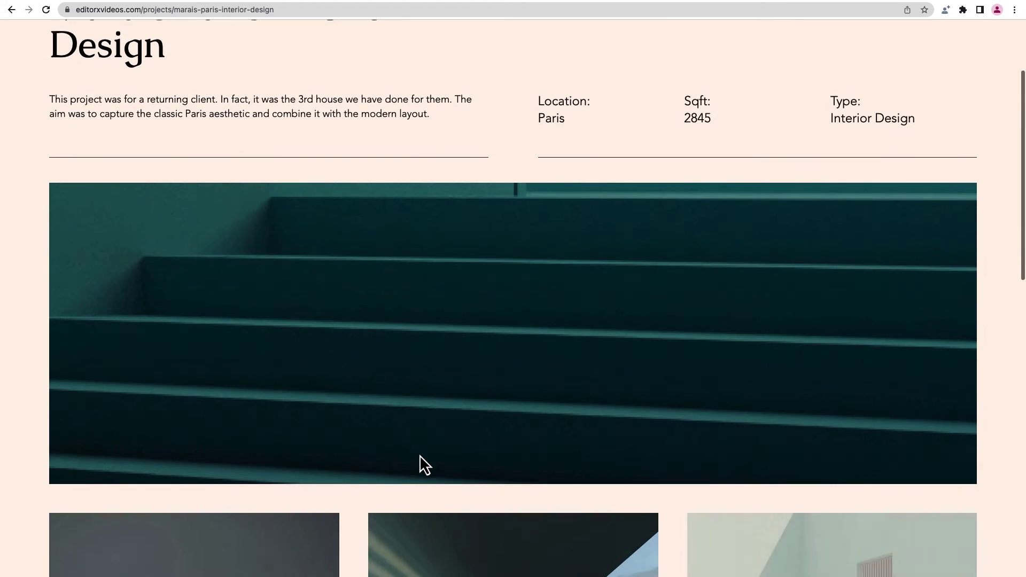
scroll(420, 464, up, 10)
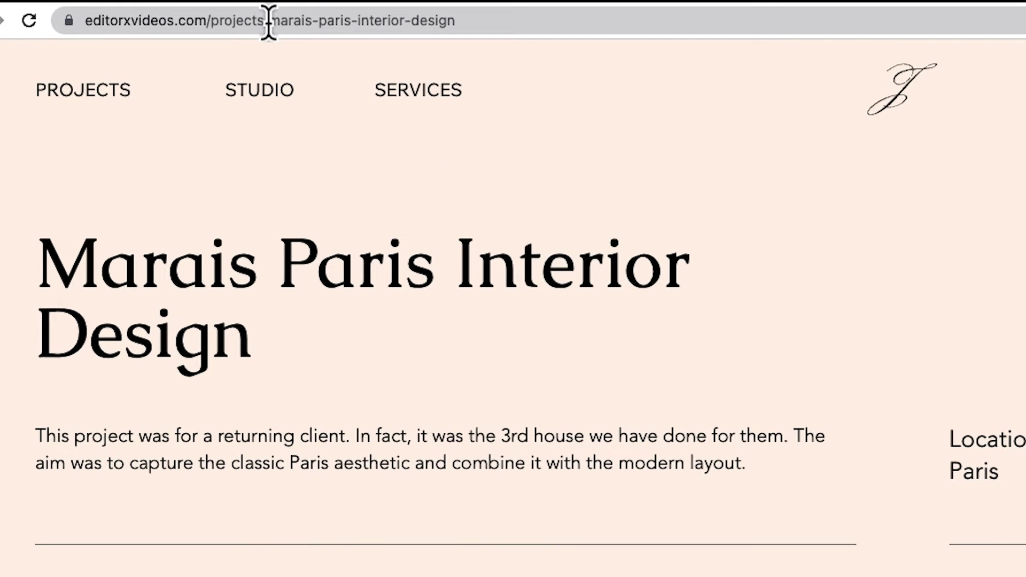
Step: Inspect the /projects/ URL slugs, then open the live New York Kitchen Redesign page
drag(269, 22, 86, 31)
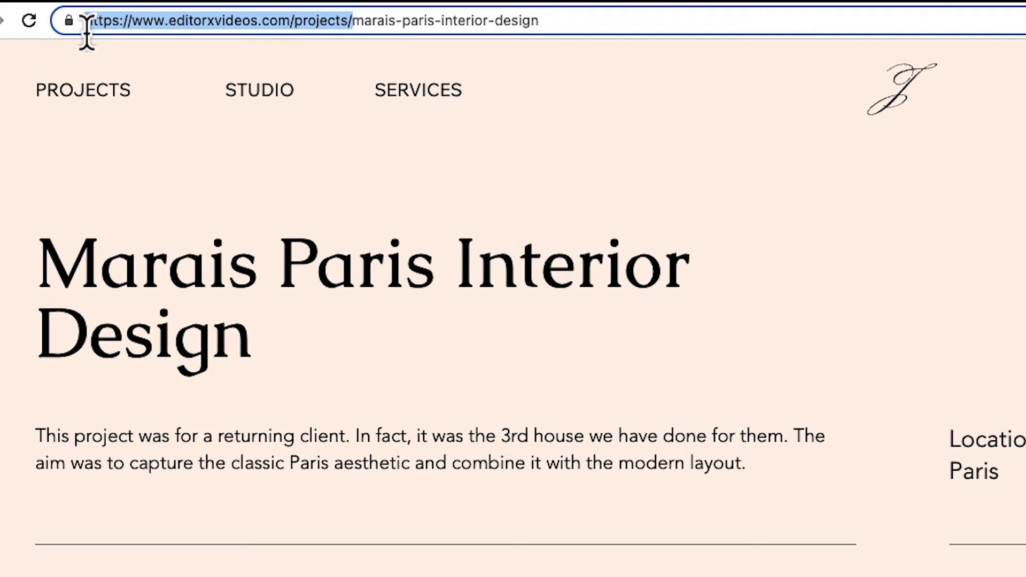
drag(543, 25, 357, 27)
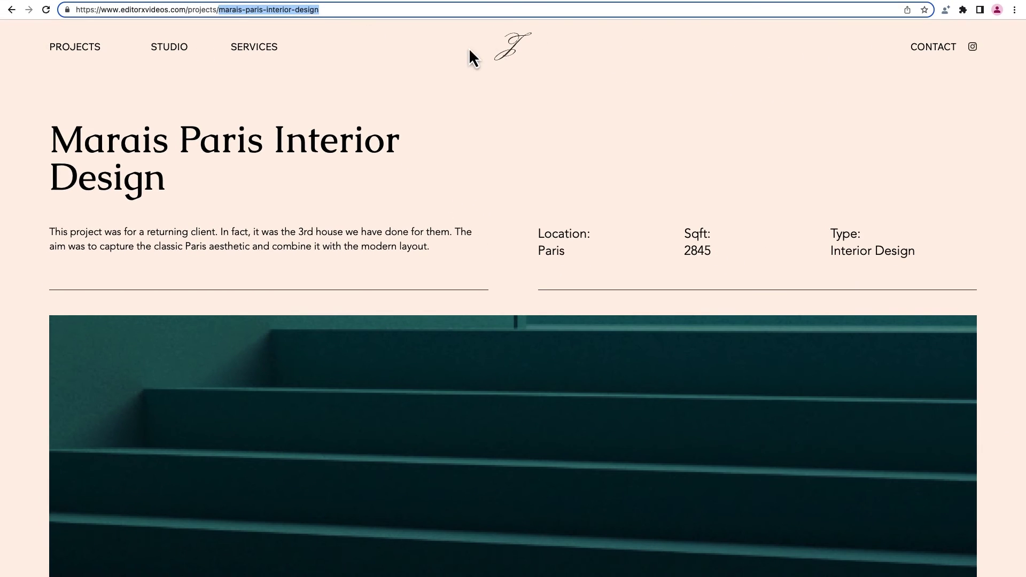
click(506, 53)
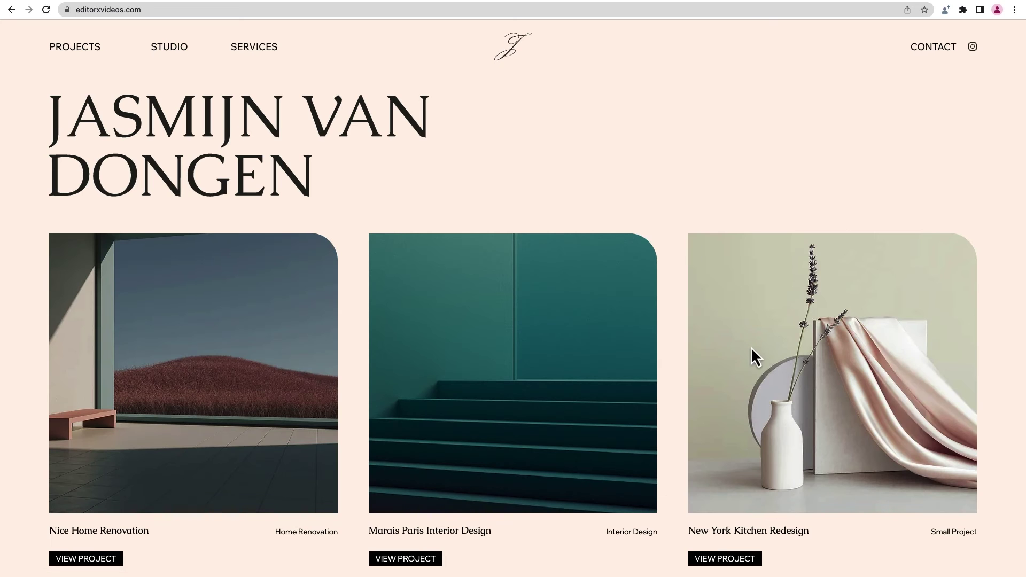
click(739, 564)
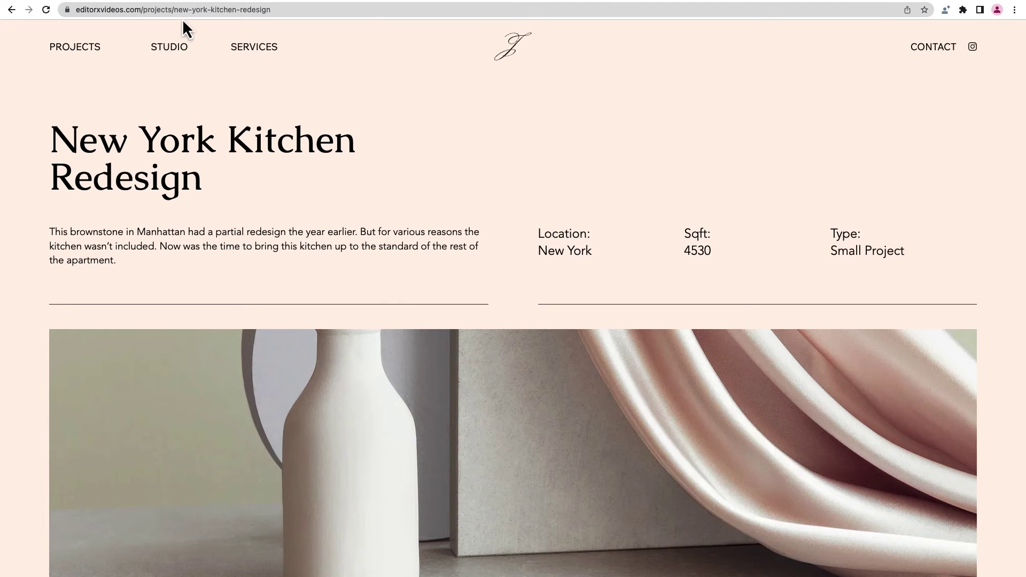
drag(173, 10, 75, 12)
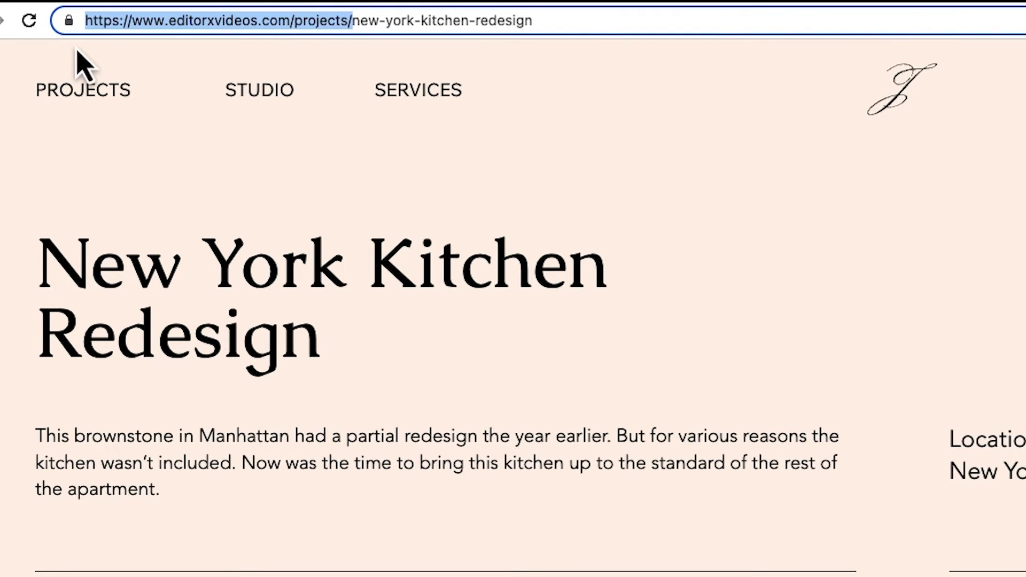
drag(543, 24, 351, 24)
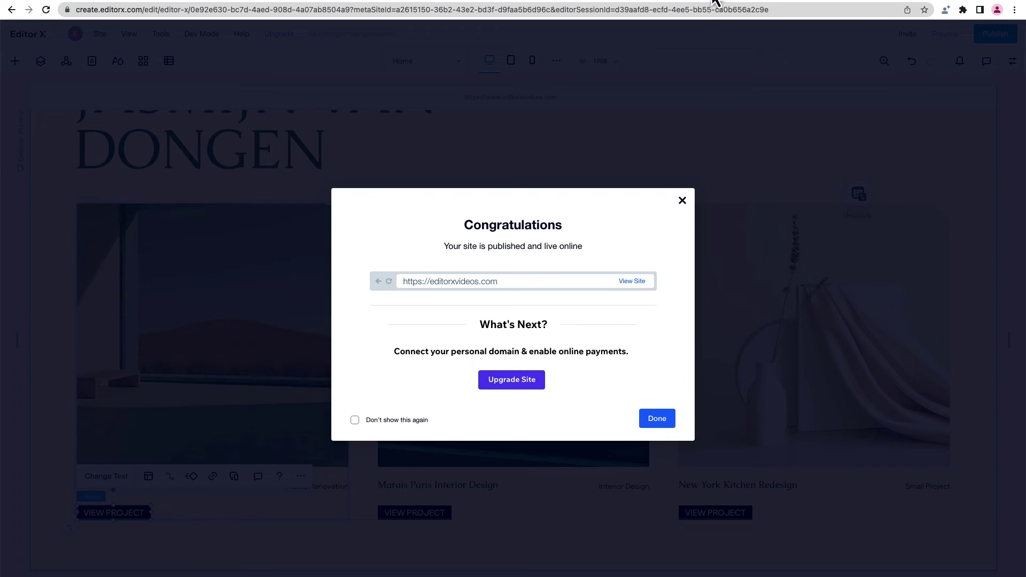
Step: Close the Congratulations notice, switch to the Projects (Project Item) page and scroll to Related Projects
click(683, 201)
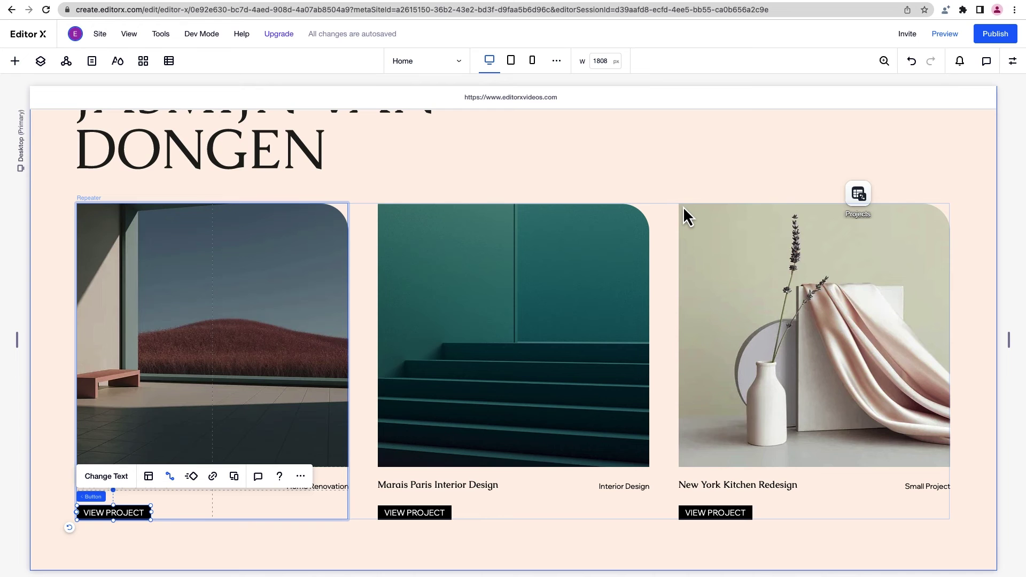
click(443, 64)
click(436, 122)
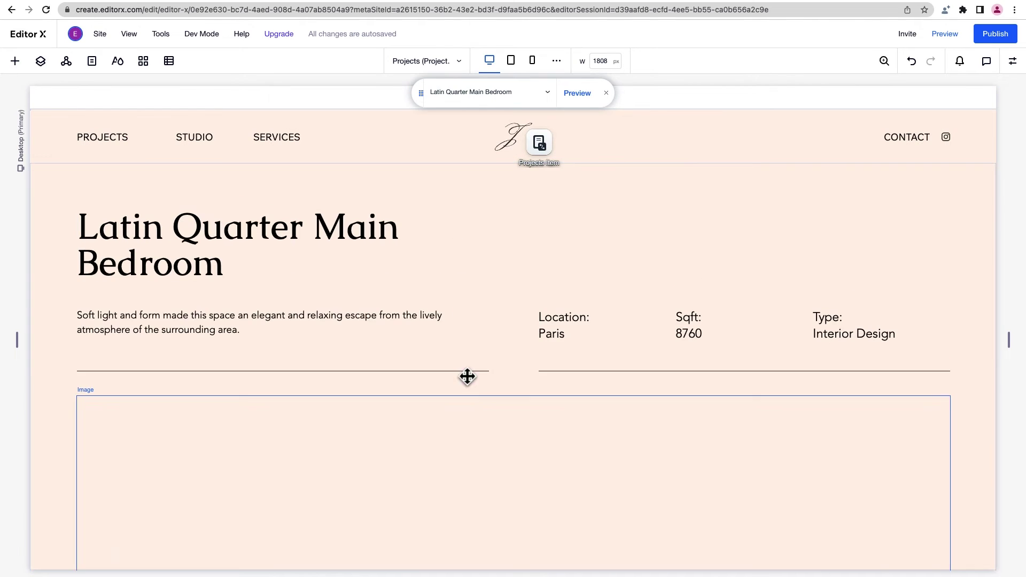
scroll(467, 376, down, 2)
scroll(467, 376, down, 15)
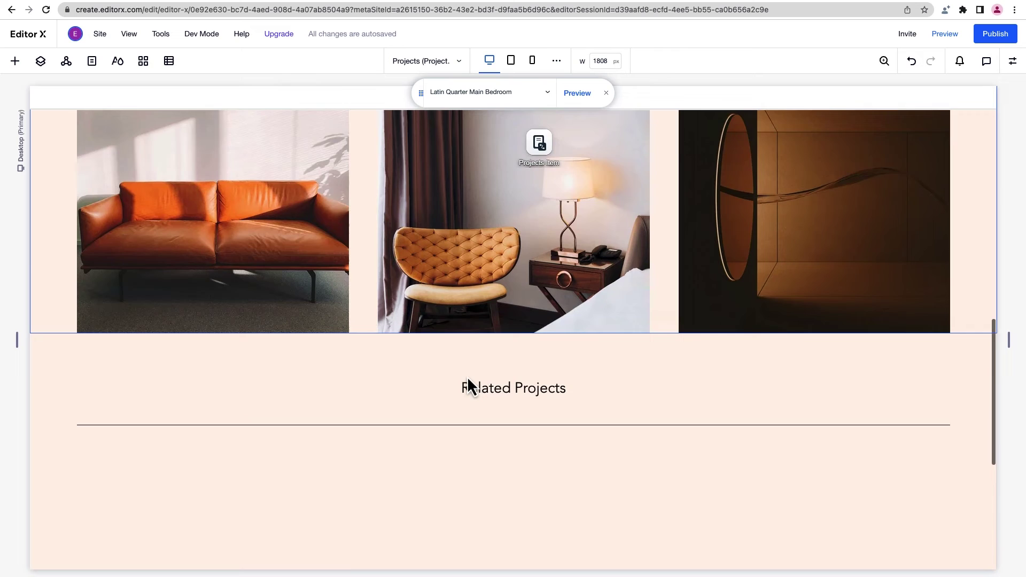
scroll(467, 376, down, 1)
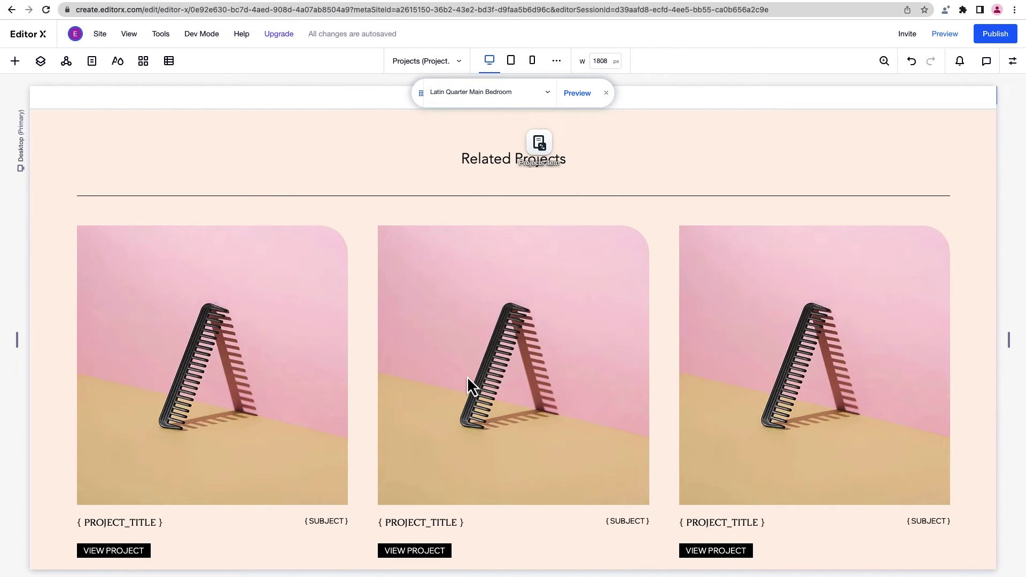
Step: Connect the Related Projects repeater to a new 'Related projects' dataset using the Projects collection
click(467, 376)
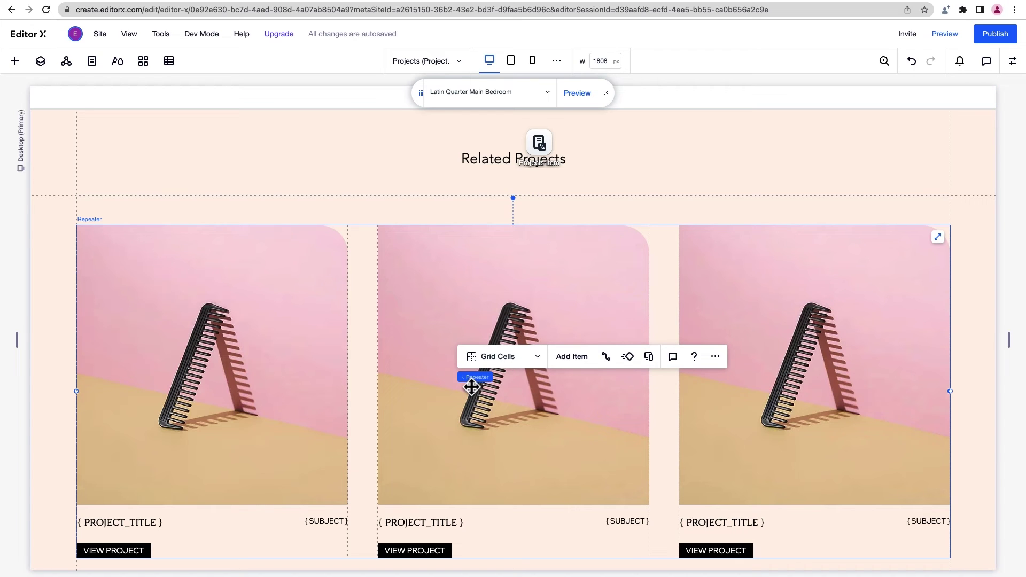
click(605, 357)
scroll(601, 359, down, 1)
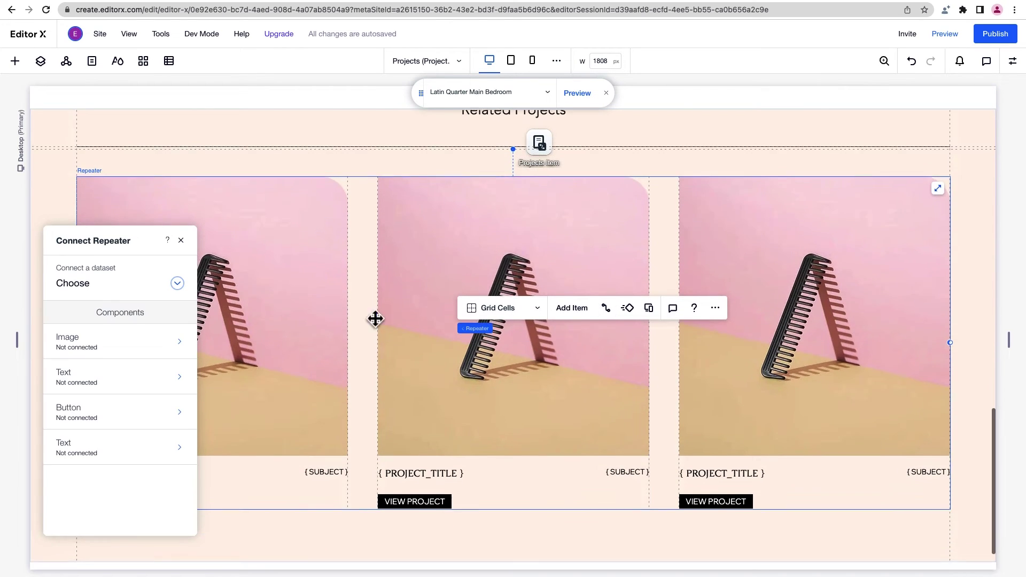
click(174, 291)
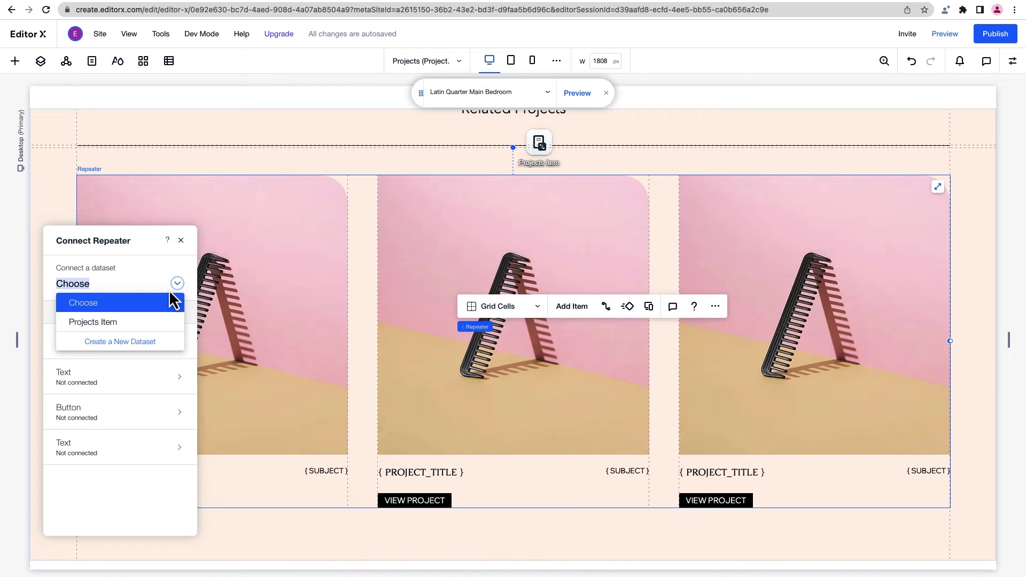
click(165, 342)
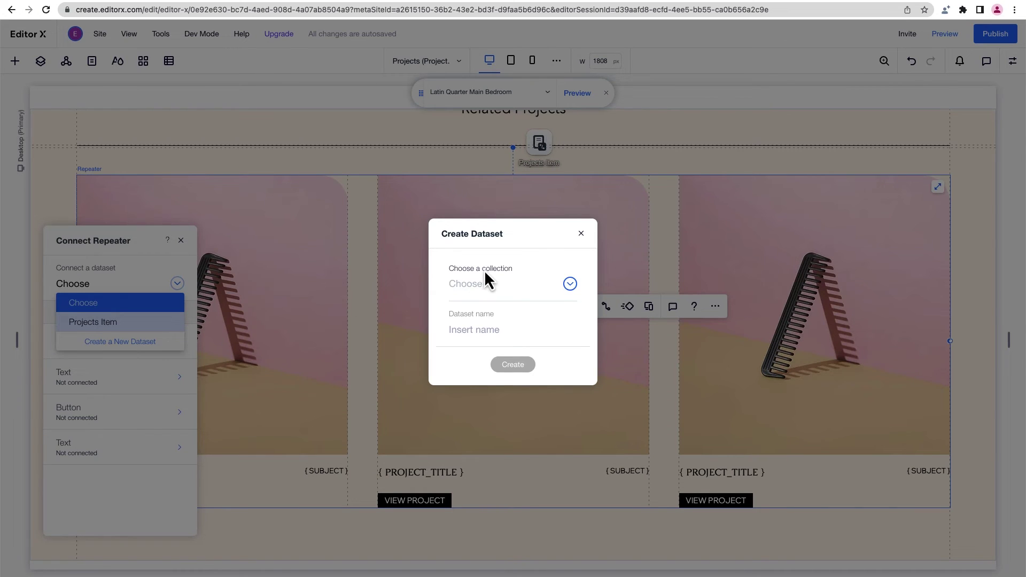
click(513, 286)
click(509, 328)
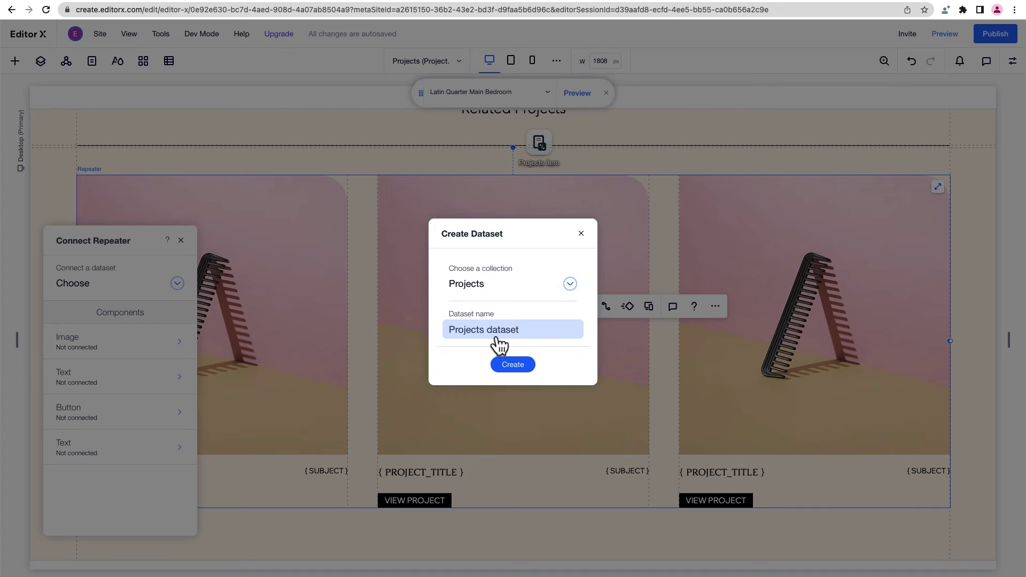
click(497, 336)
text(R)
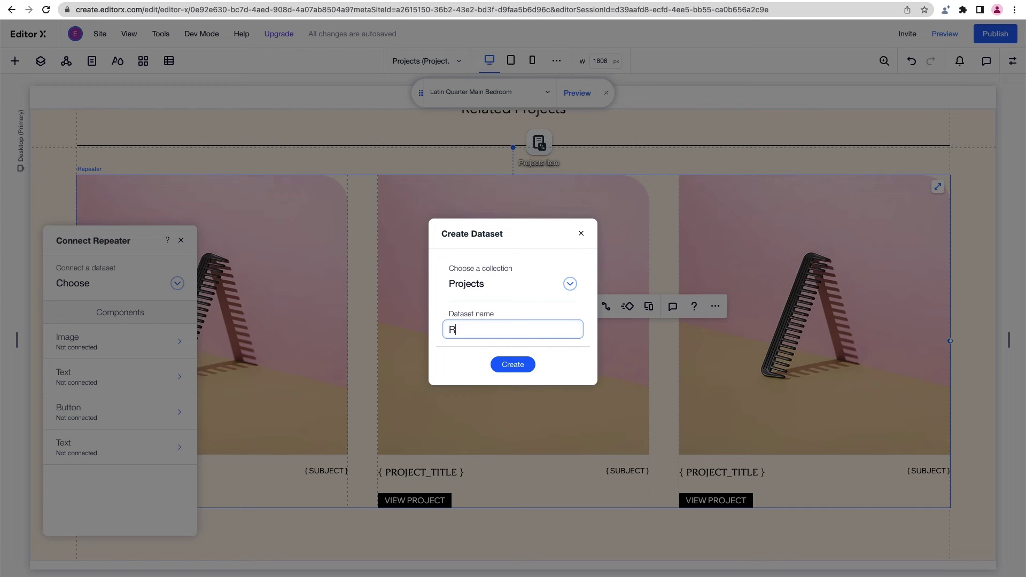
text(elated projects)
click(513, 365)
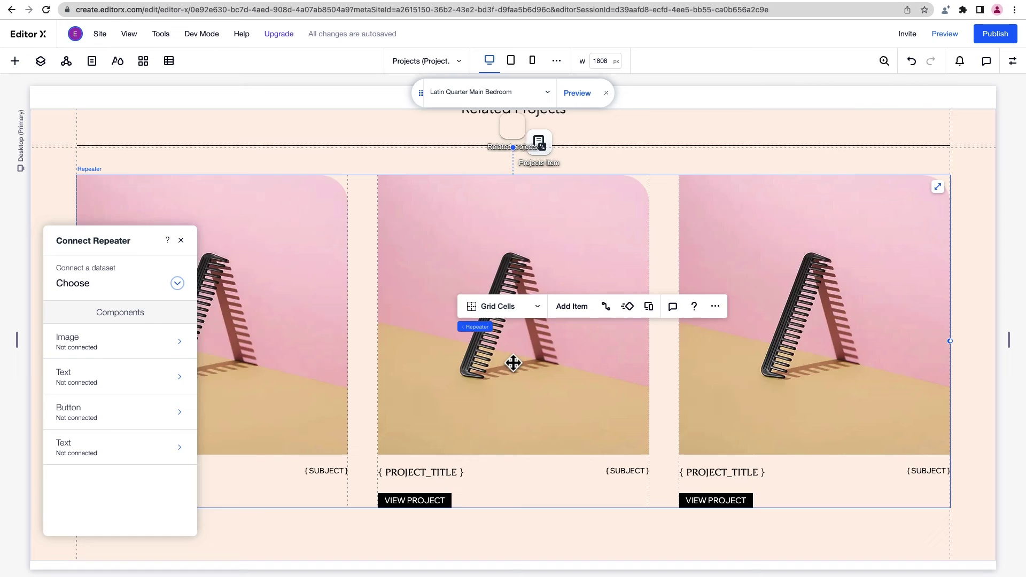
Step: Connect the card image to Main Image, title to Project Name, and subject to Project Type
click(180, 346)
click(177, 406)
click(154, 470)
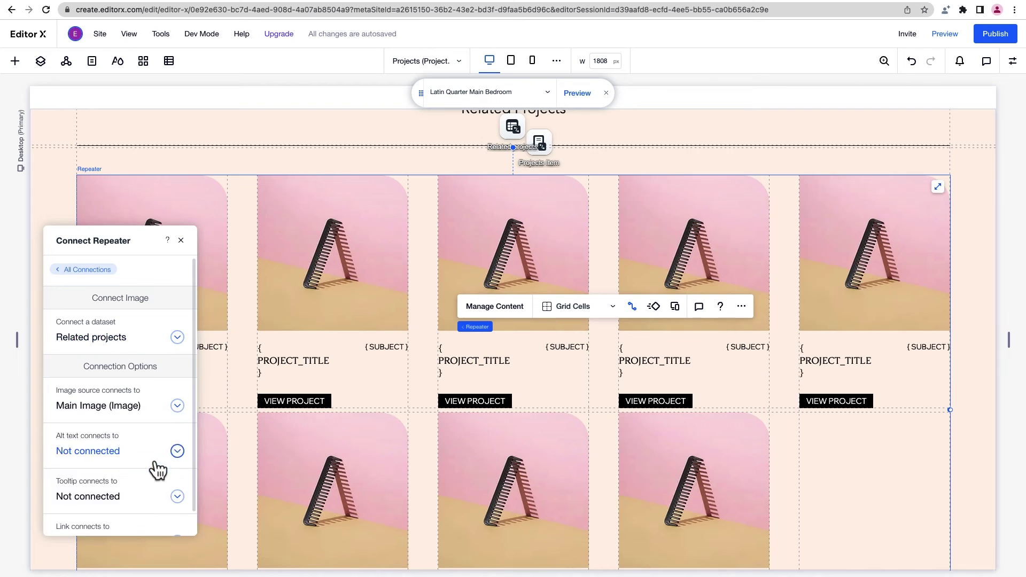
click(177, 405)
click(142, 454)
click(177, 405)
click(123, 438)
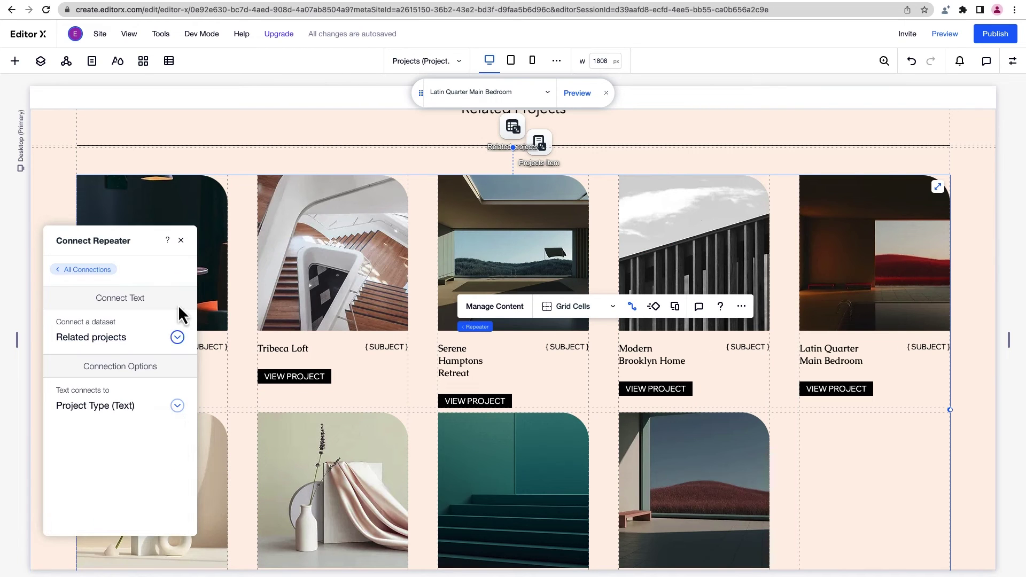
click(181, 240)
drag(517, 130, 109, 150)
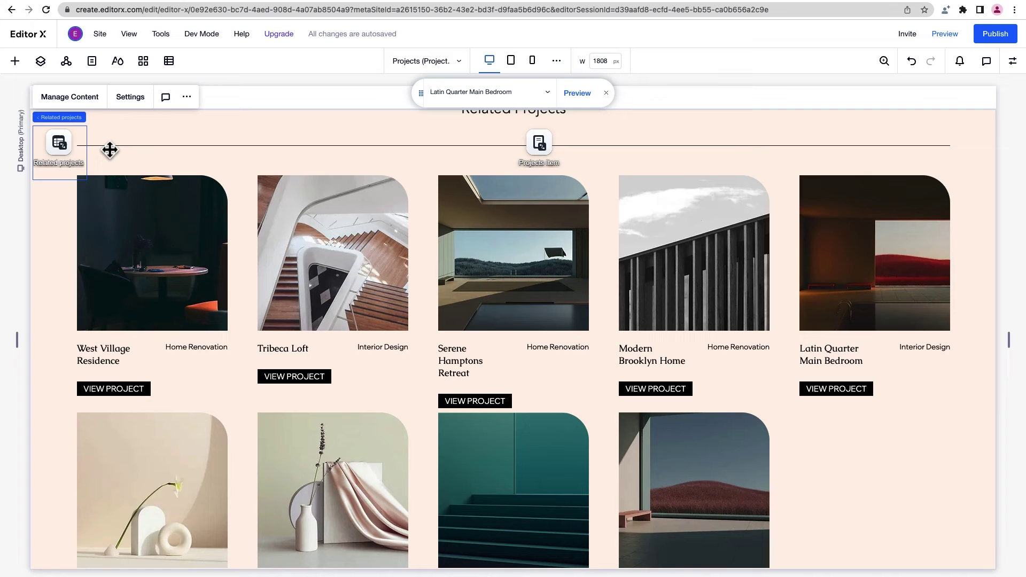
Step: Limit the Related projects dataset to 3 displayed items, then reopen its settings
click(129, 101)
double_click(143, 427)
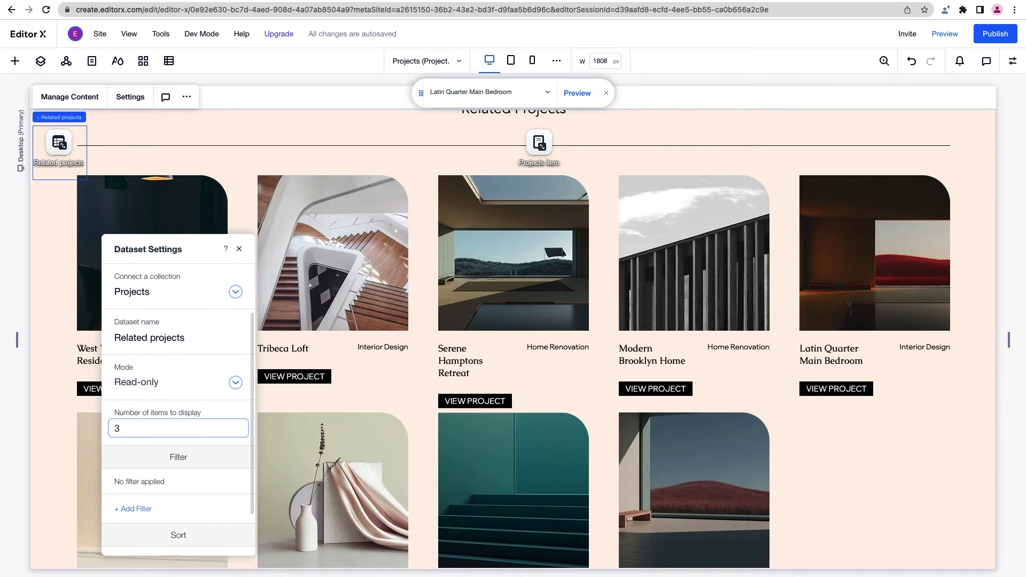
text(3)
click(238, 249)
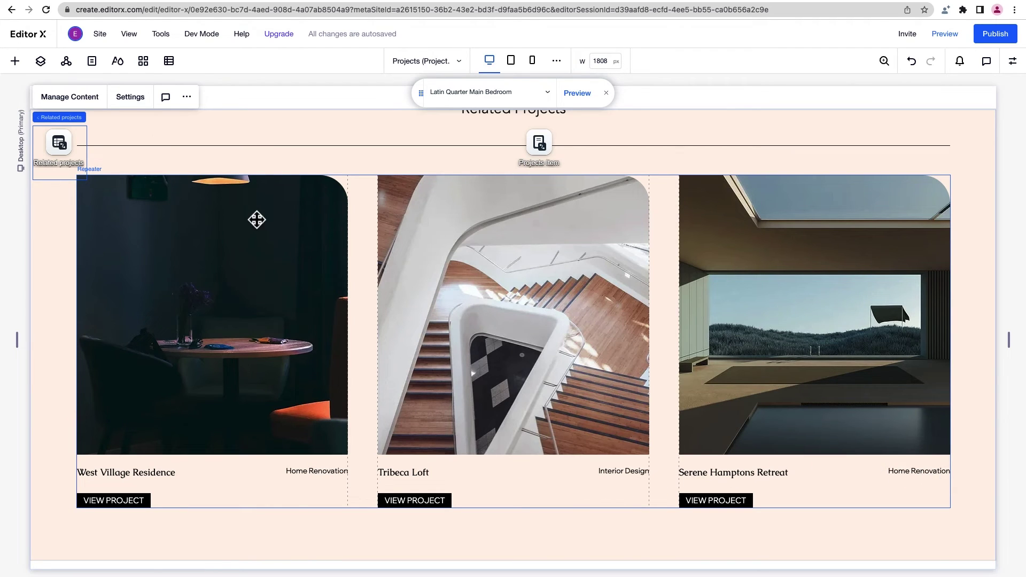
click(131, 98)
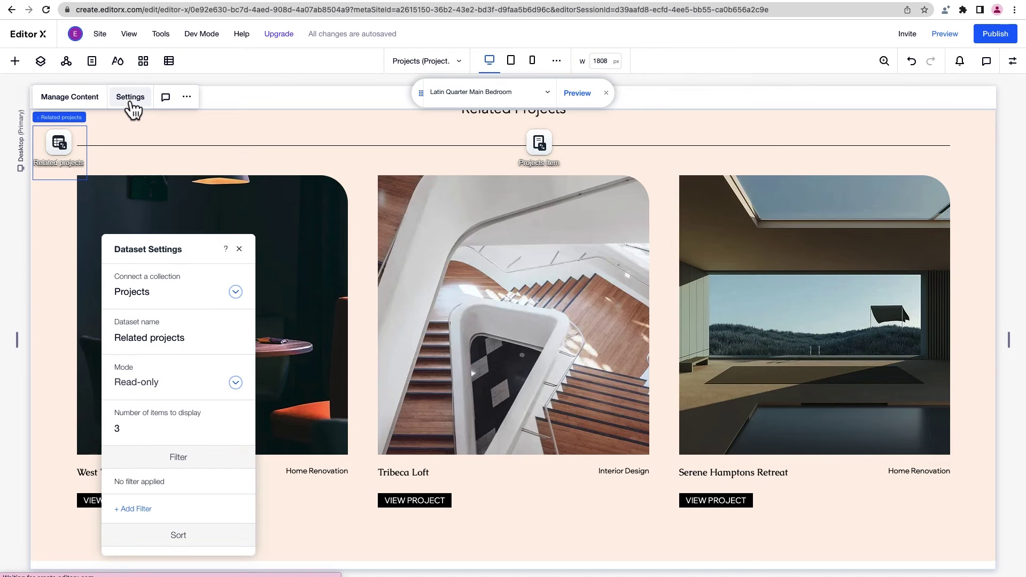
Step: Add a filter where Project Type matches the Projects Item dataset's Project Type
click(142, 509)
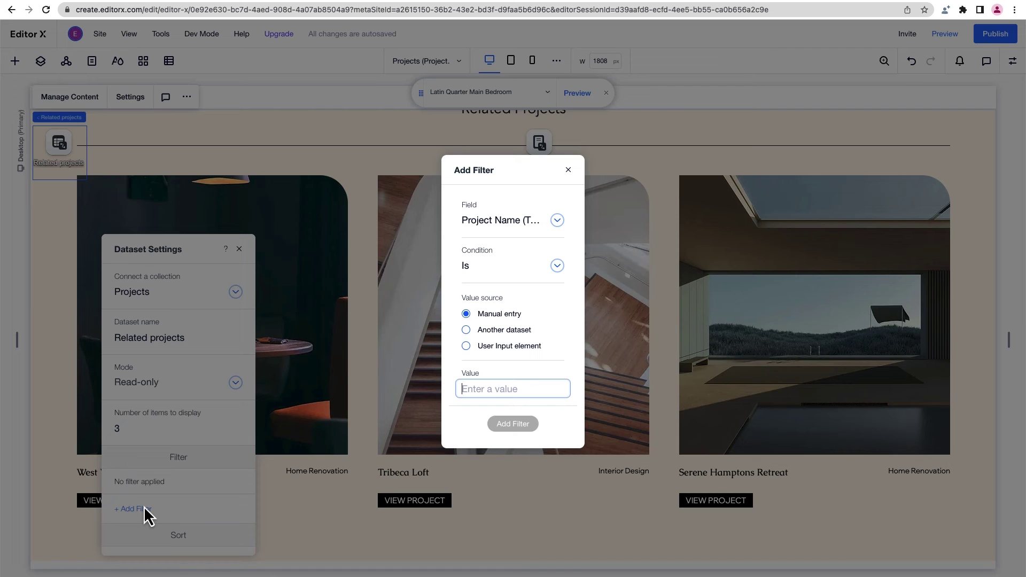
click(522, 222)
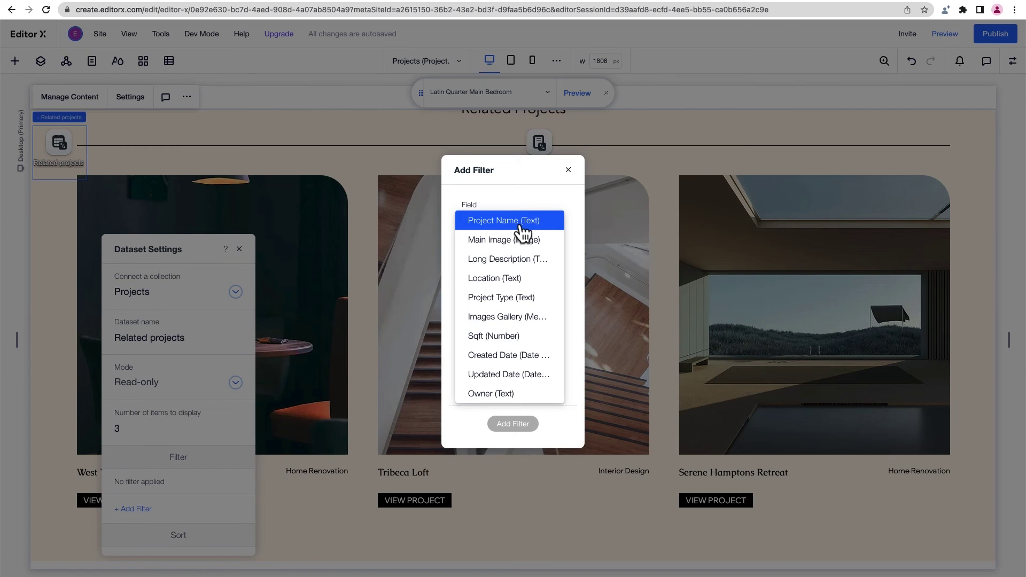
click(524, 299)
click(521, 332)
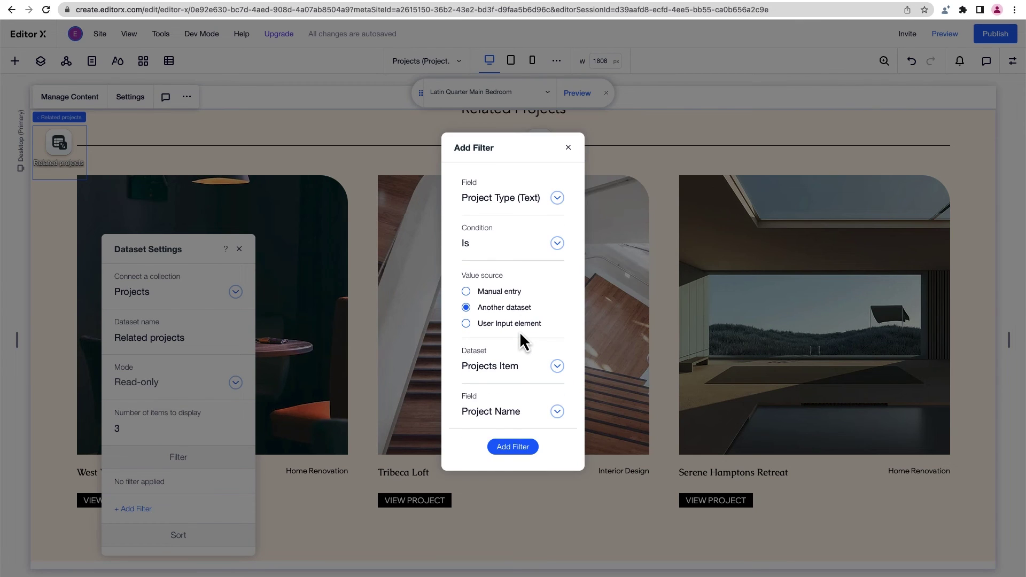
click(533, 412)
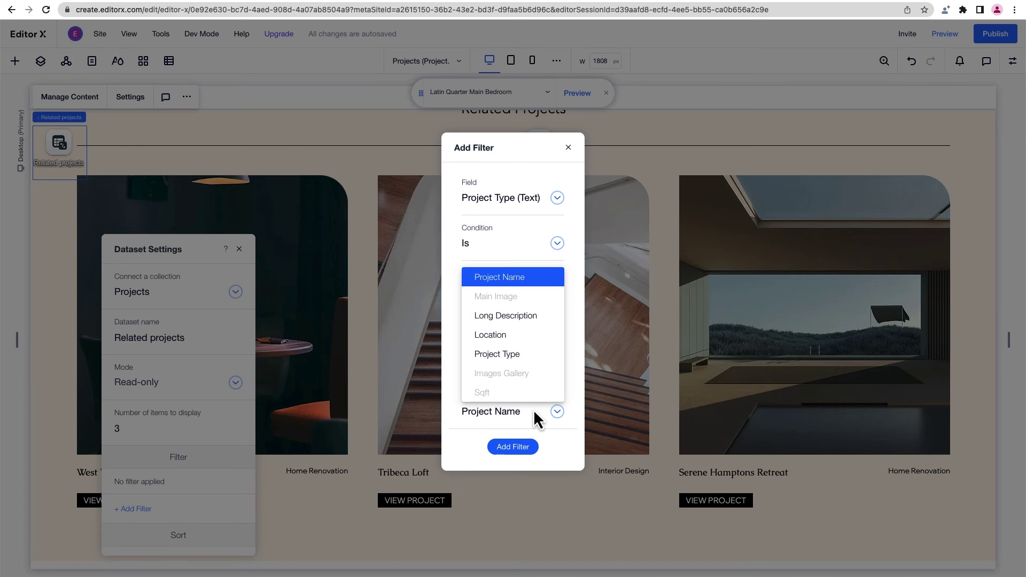
click(521, 355)
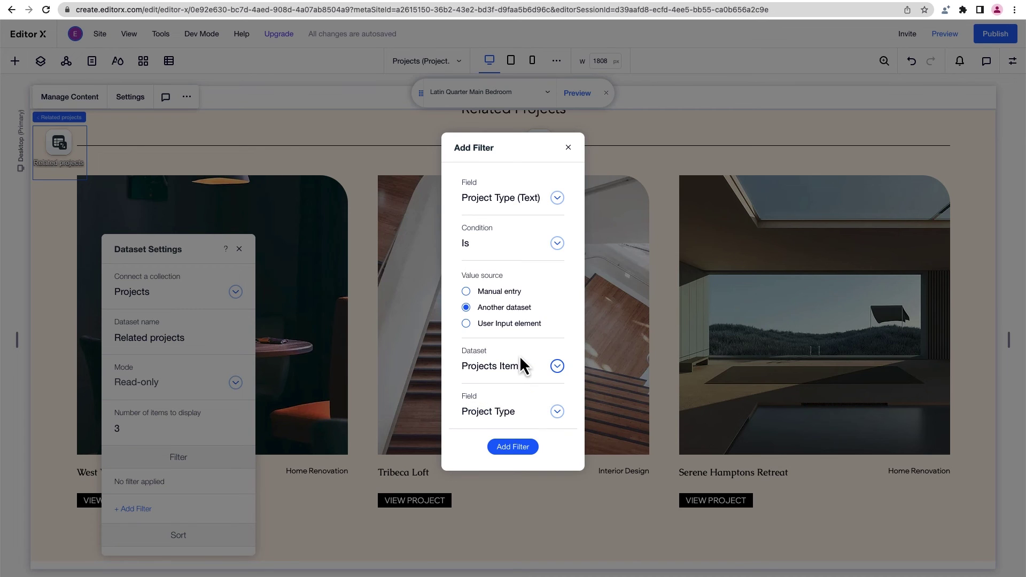
click(516, 448)
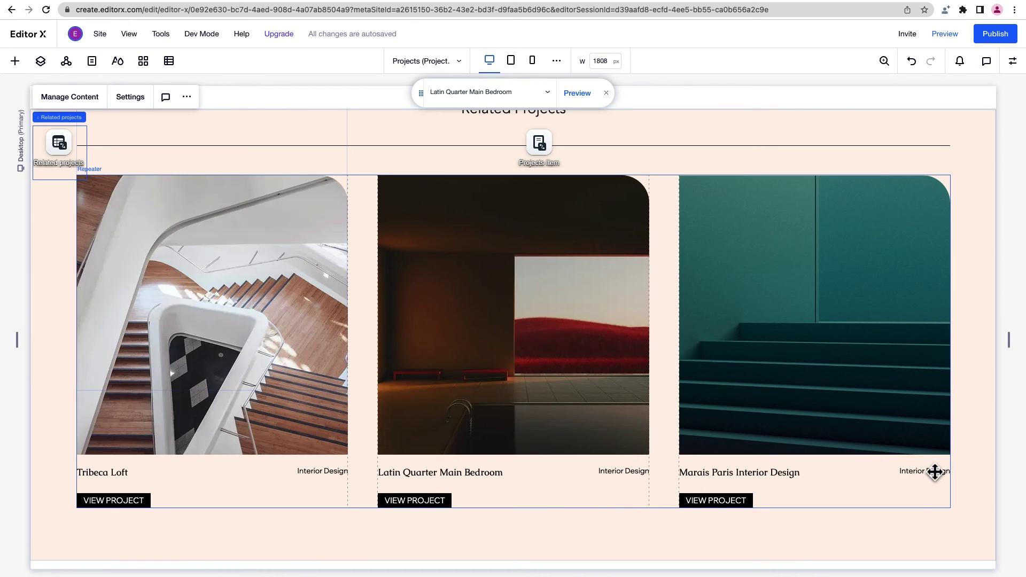
scroll(934, 471, up, 15)
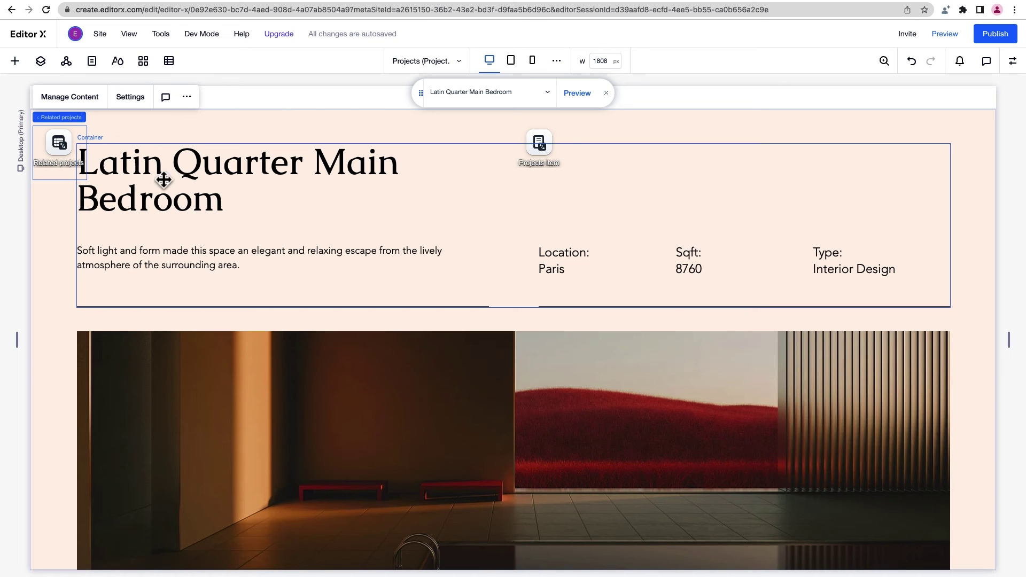
scroll(362, 190, down, 7)
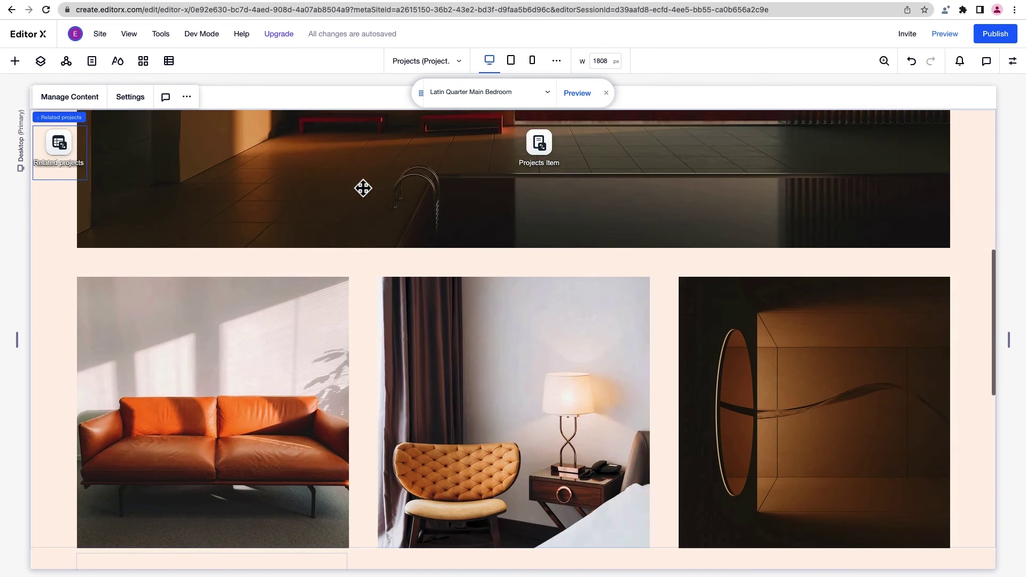
scroll(363, 188, down, 6)
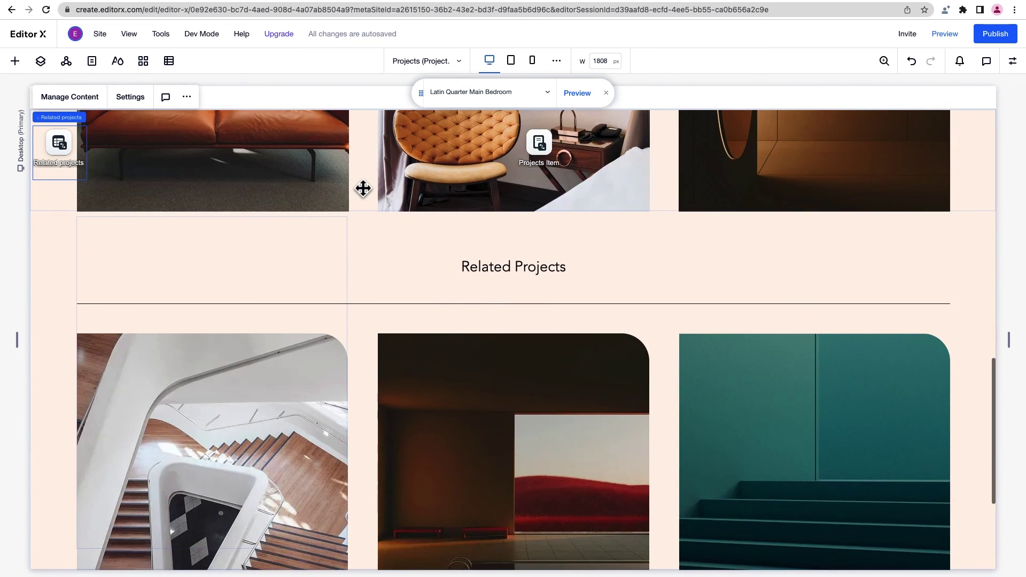
scroll(362, 188, down, 3)
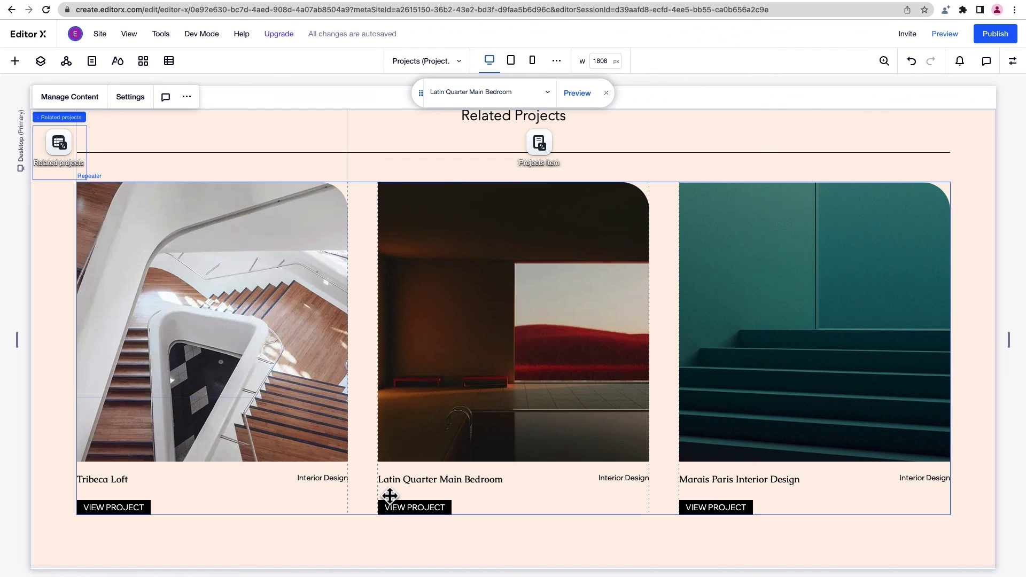
Step: Add a second filter: Project Name is not the Projects Item's Project Name
click(137, 107)
click(142, 525)
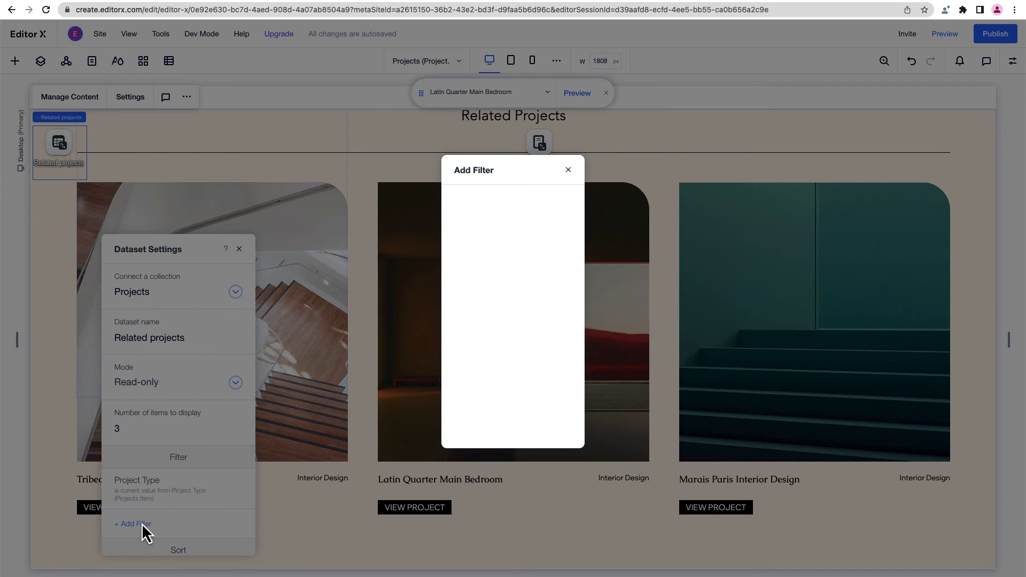
click(503, 266)
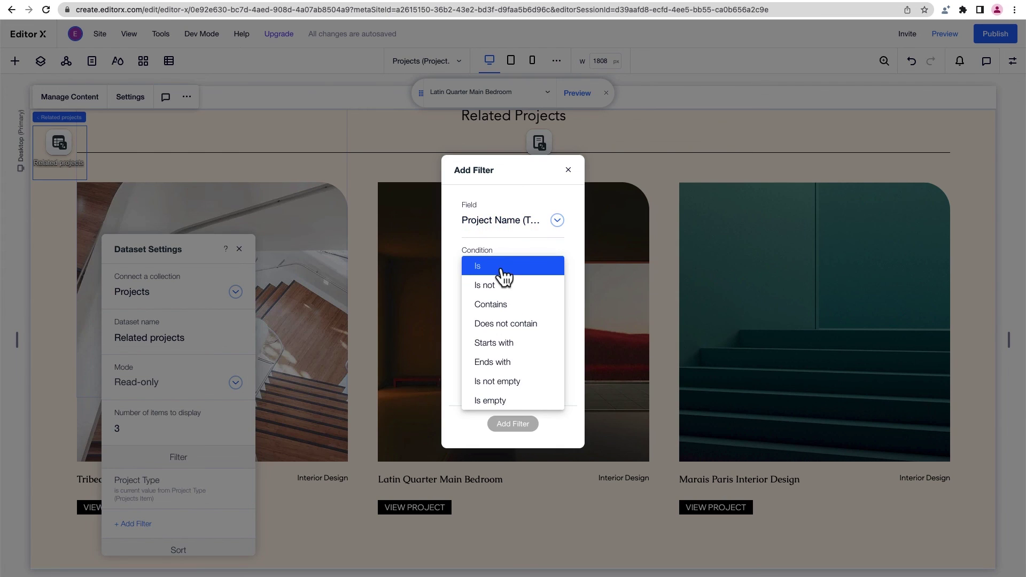
click(501, 284)
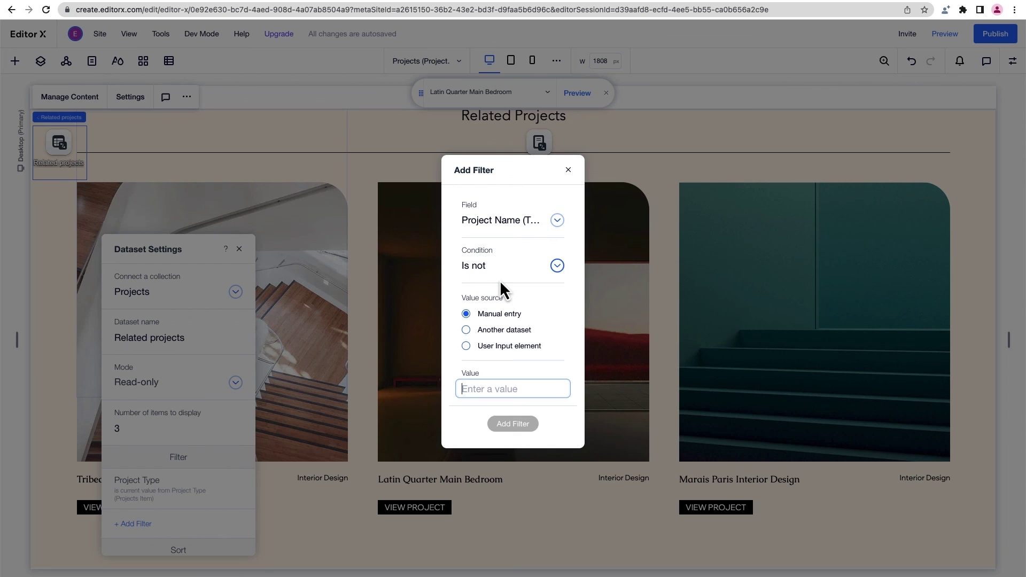
click(503, 330)
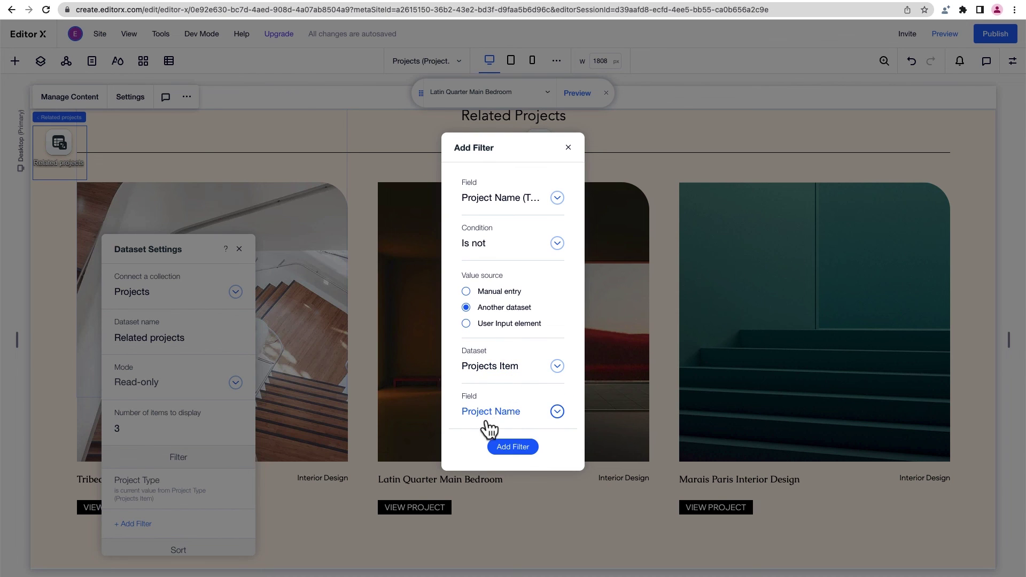
click(513, 448)
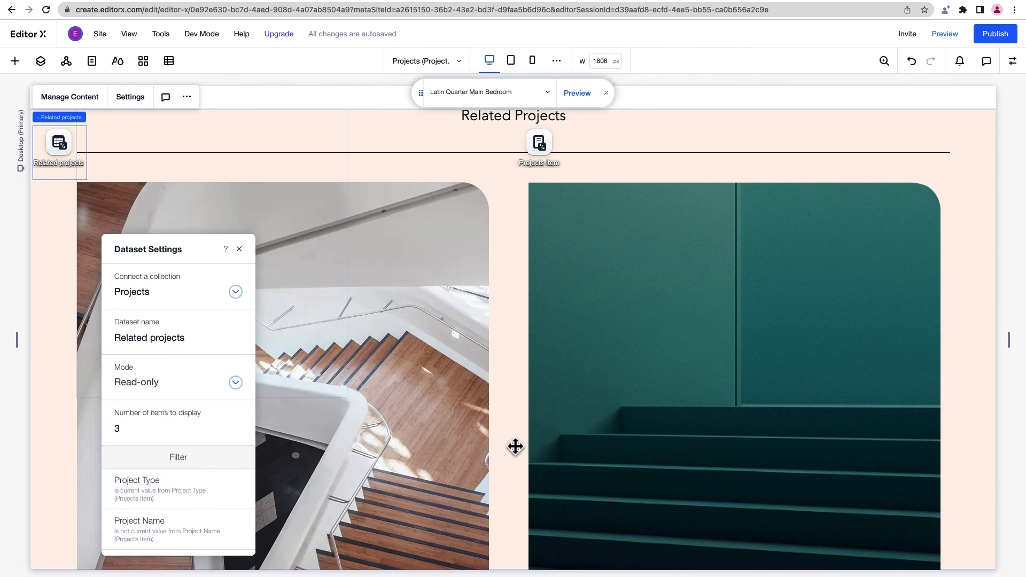
click(238, 249)
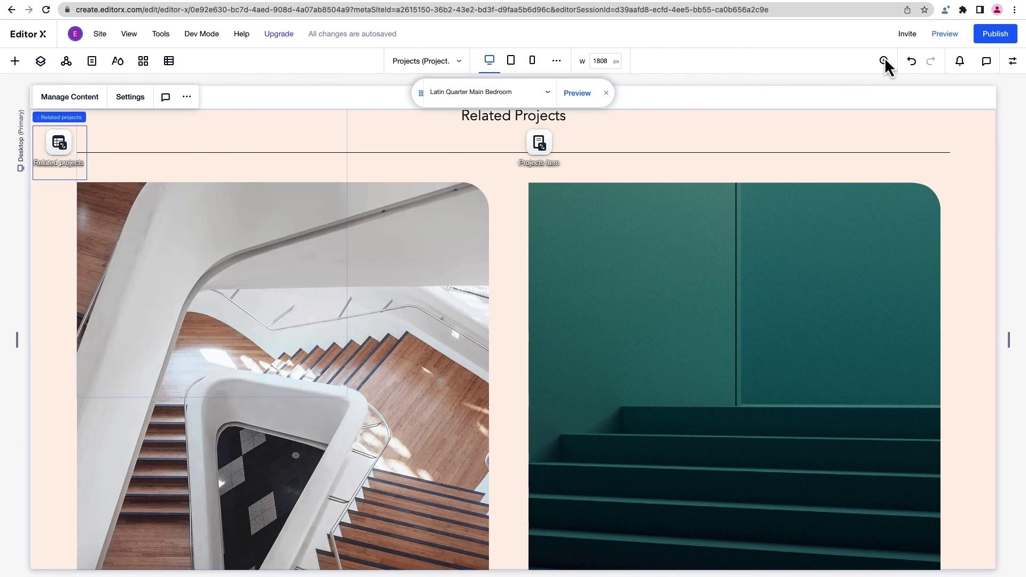
Step: Preview the site and check Related Projects on the Nice Home Renovation page
click(944, 33)
scroll(357, 353, down, 1)
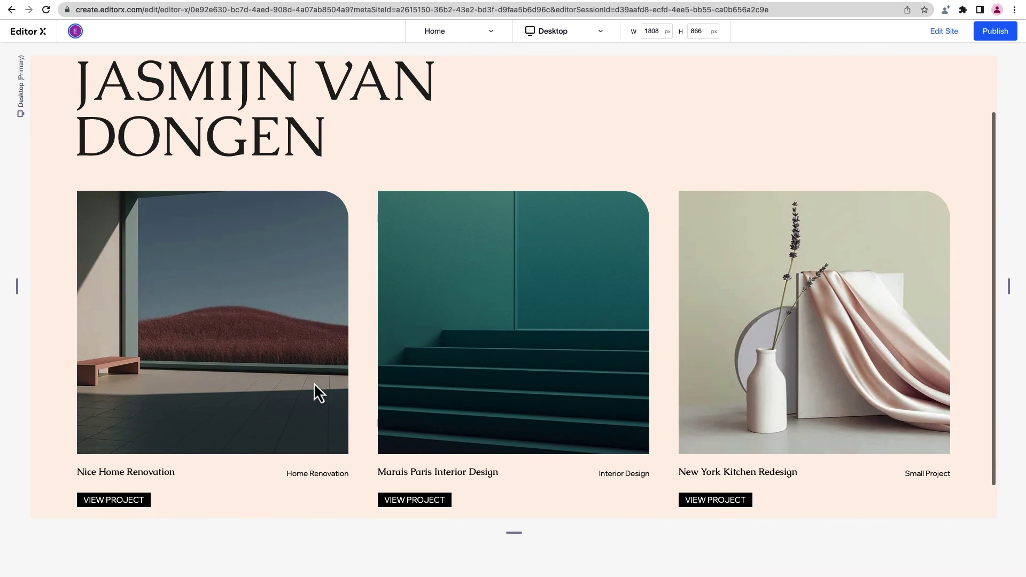
click(136, 505)
scroll(559, 384, down, 1)
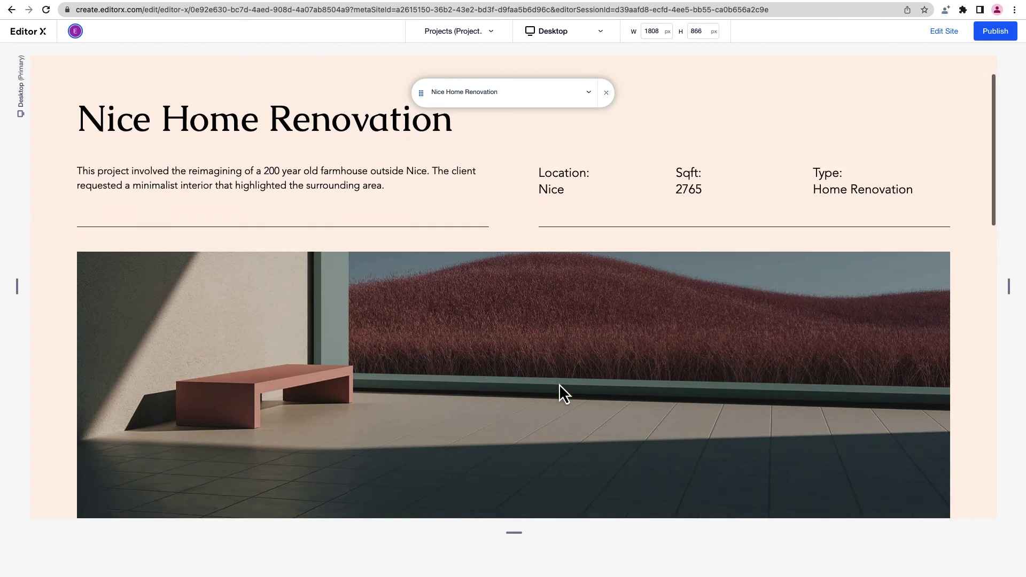
scroll(559, 384, down, 10)
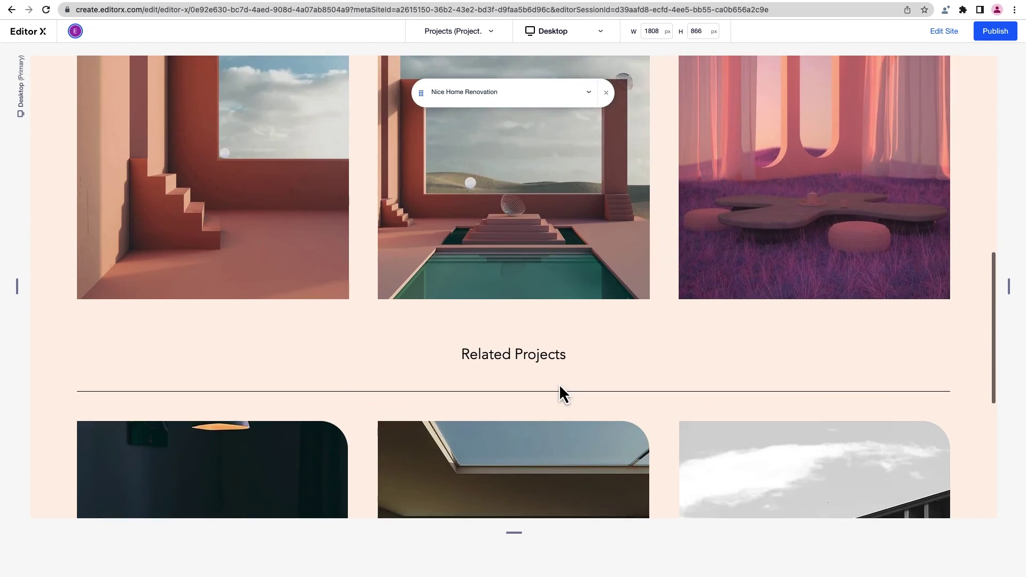
scroll(559, 384, down, 6)
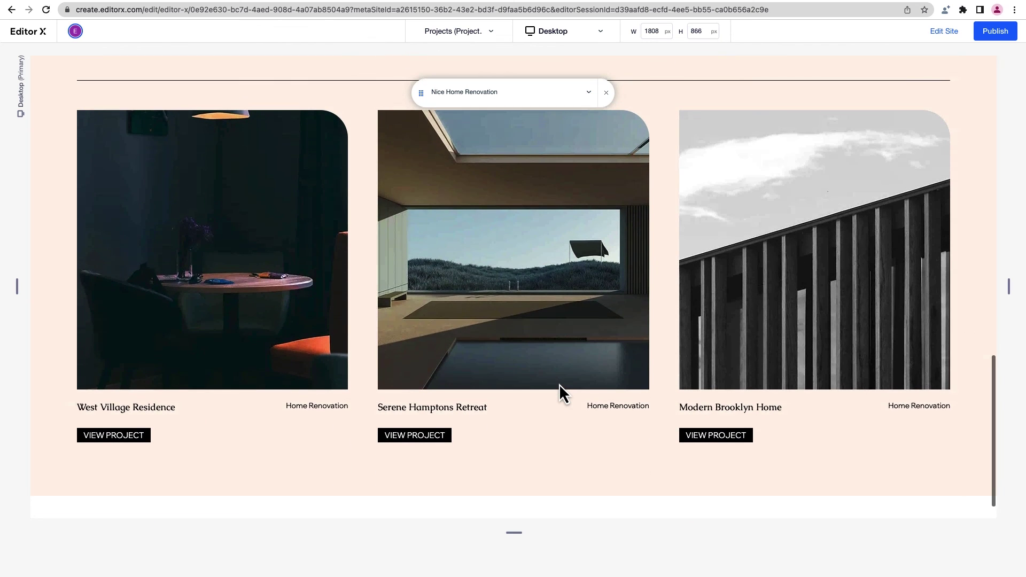
scroll(559, 383, up, 15)
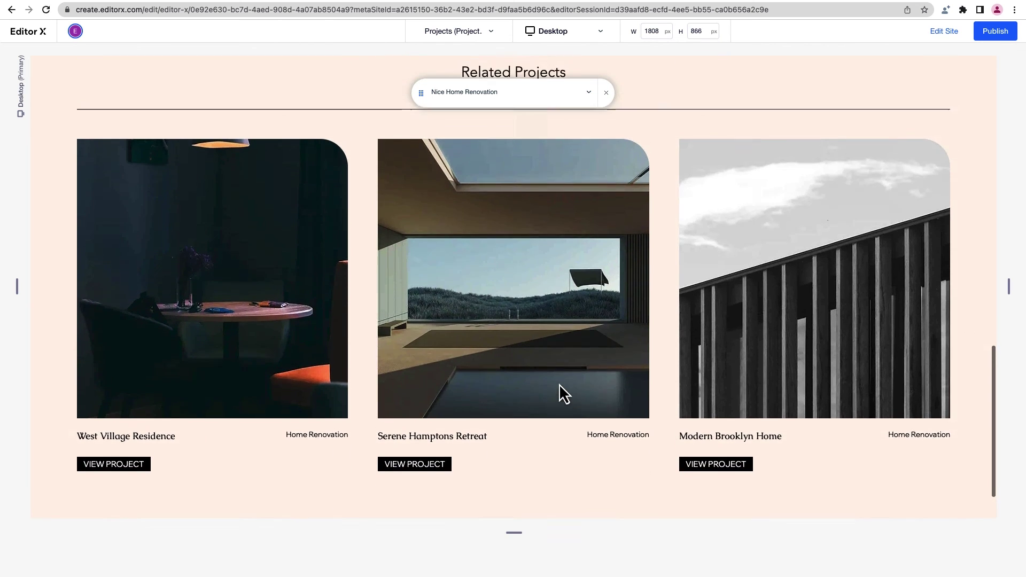
Step: Go back Home and open Marais Paris Interior Design to check its related projects
key(alt+Left)
scroll(517, 315, down, 2)
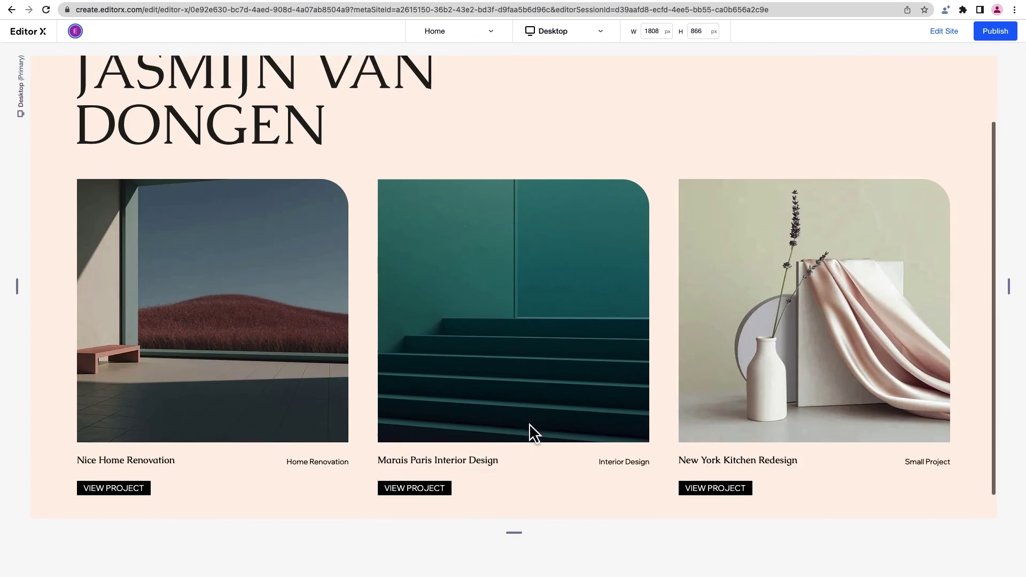
click(428, 483)
scroll(426, 479, down, 10)
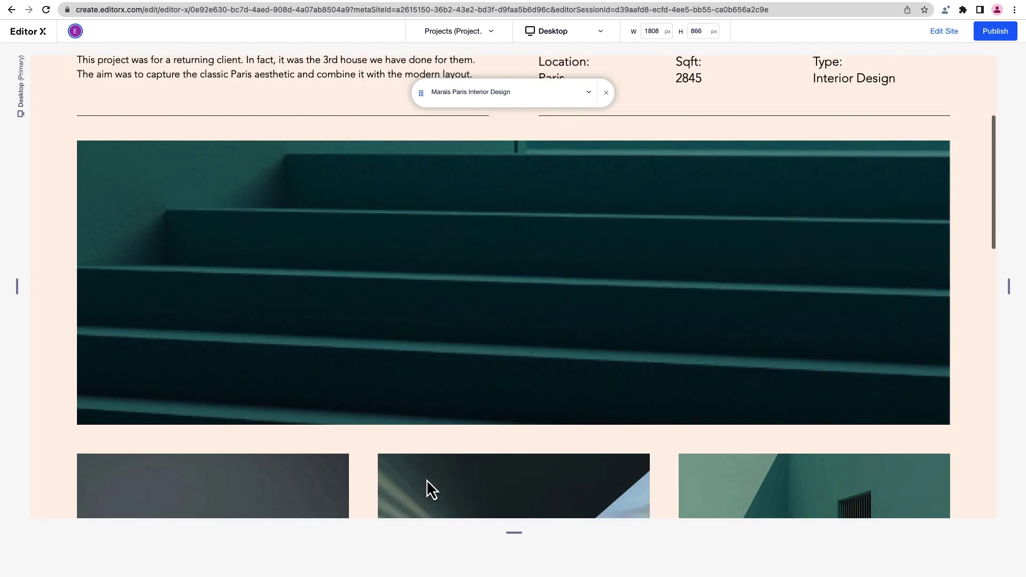
scroll(427, 479, down, 5)
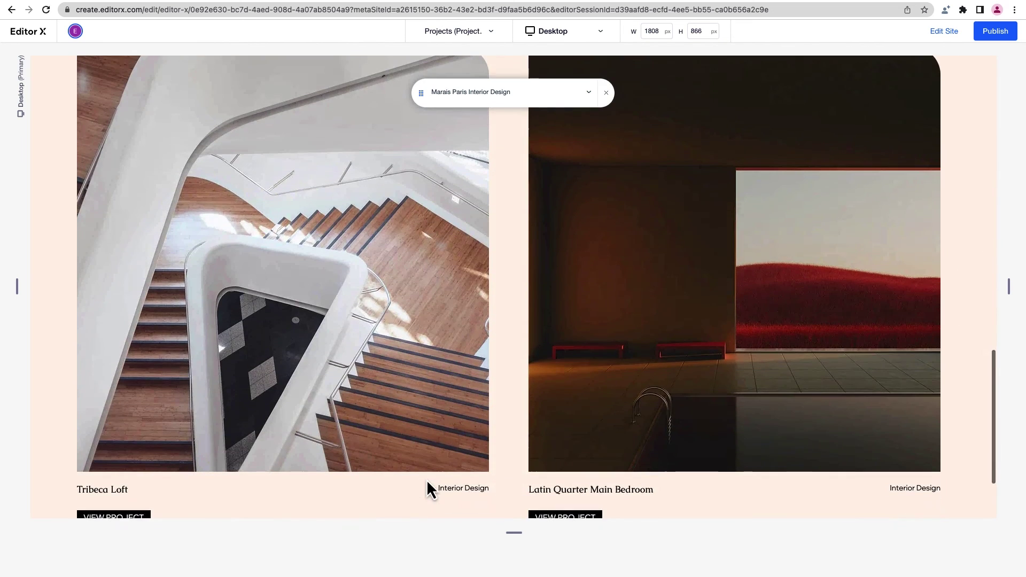